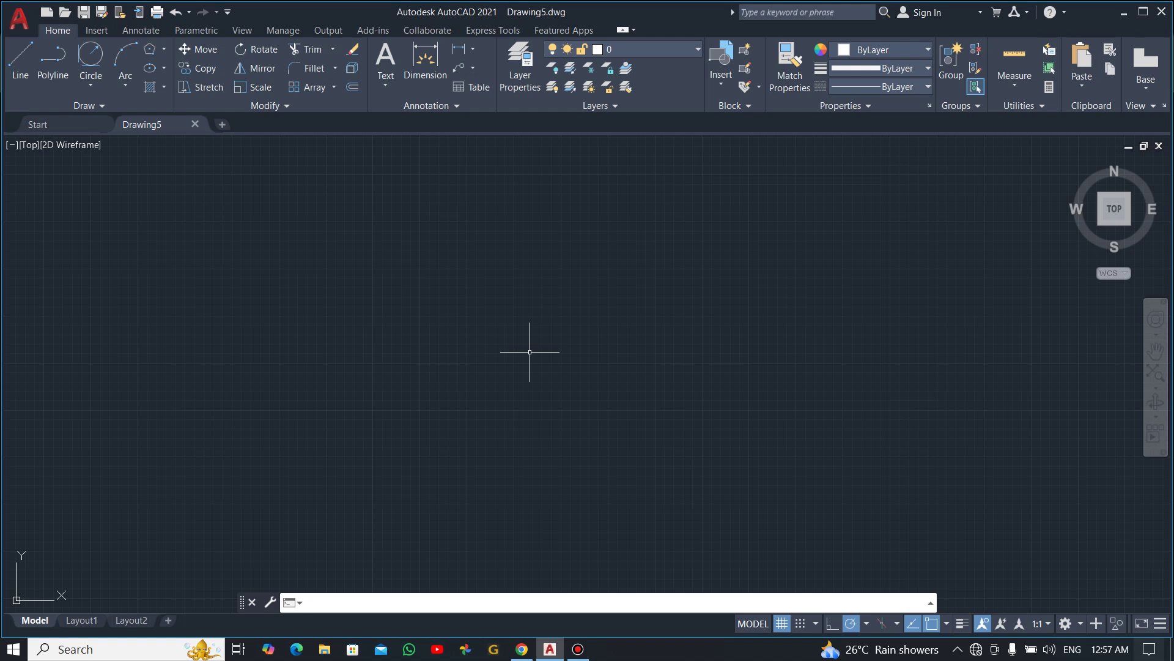
View the reference drawing DTzD53M_d.webp in Chrome, with its R30, R20, Ø20 and R60 dimensions.
key("alt+Tab")
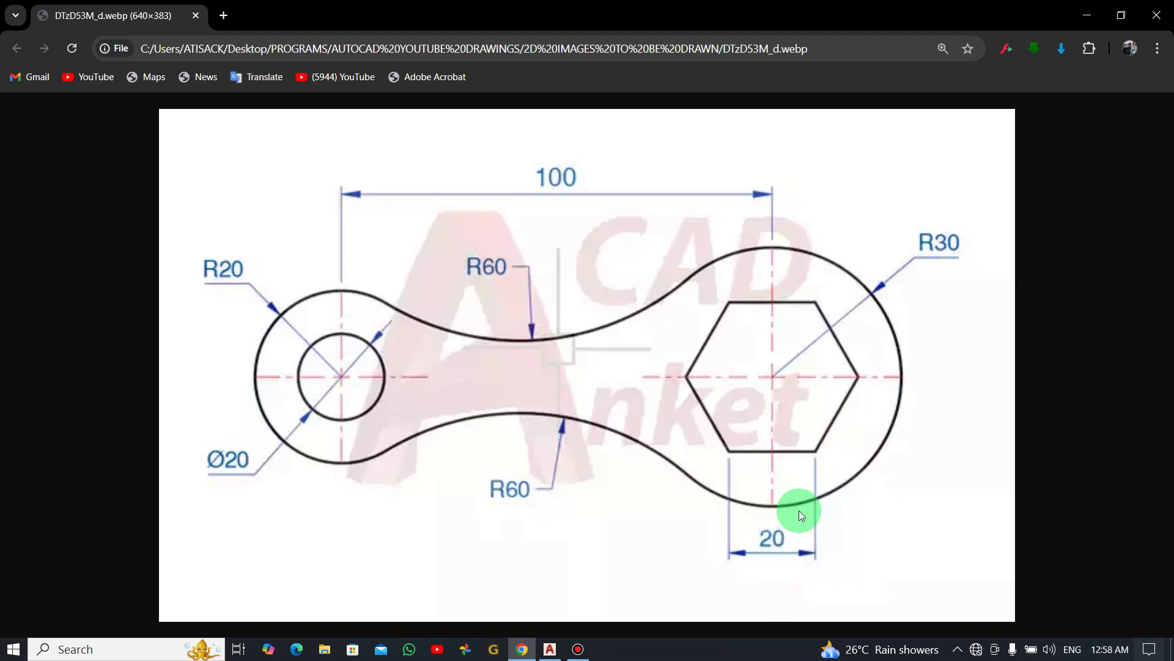
Draw a Center, Radius circle of radius 30 and zoom in on it.
key("alt+Tab")
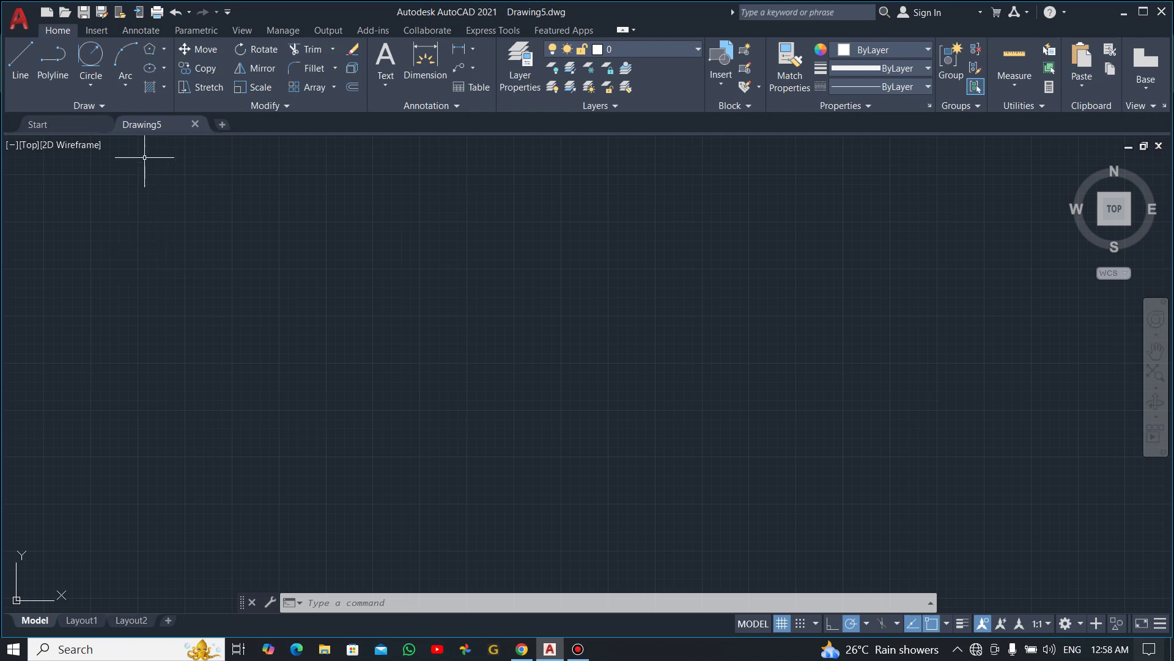
left_click(93, 87)
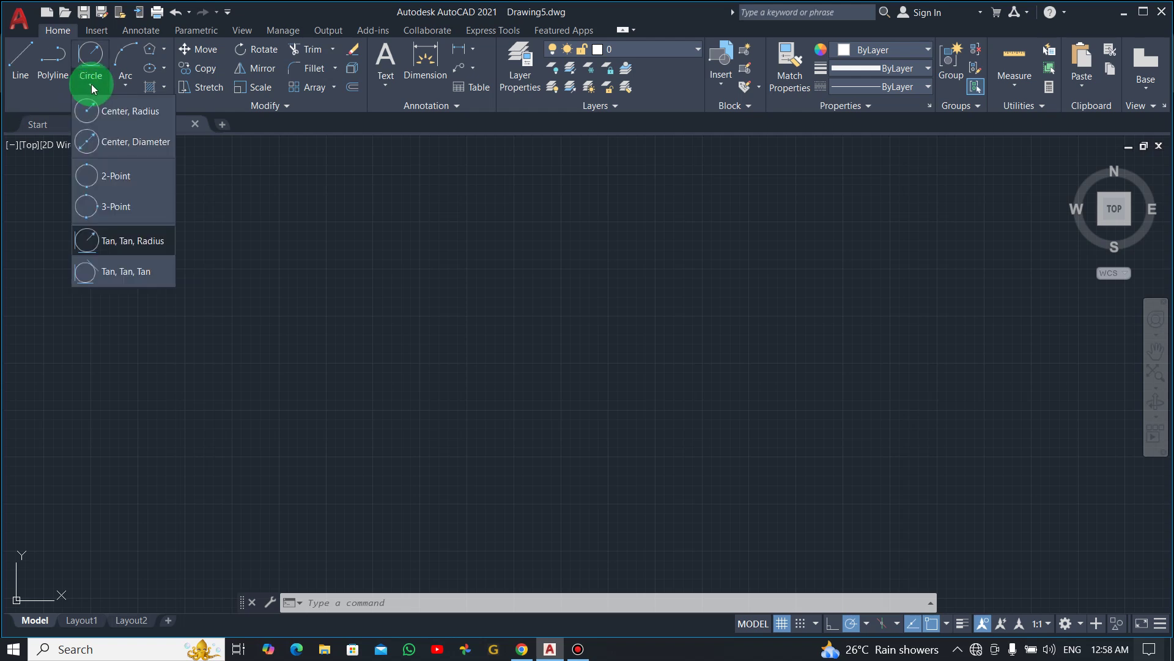
left_click(124, 112)
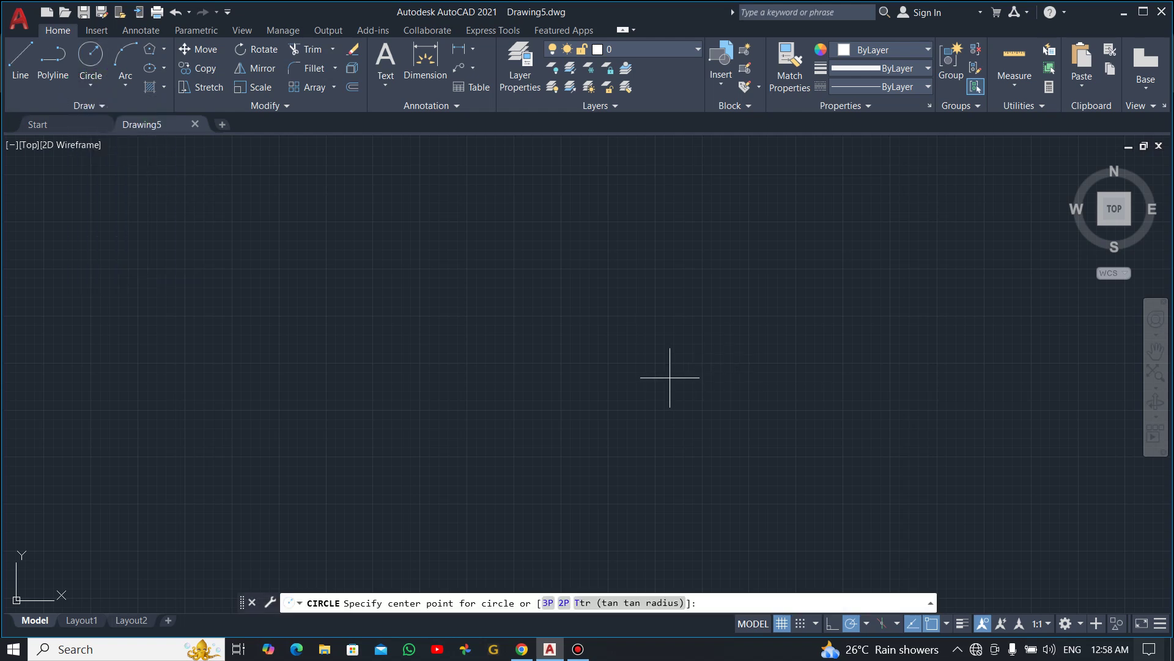
left_click(674, 336)
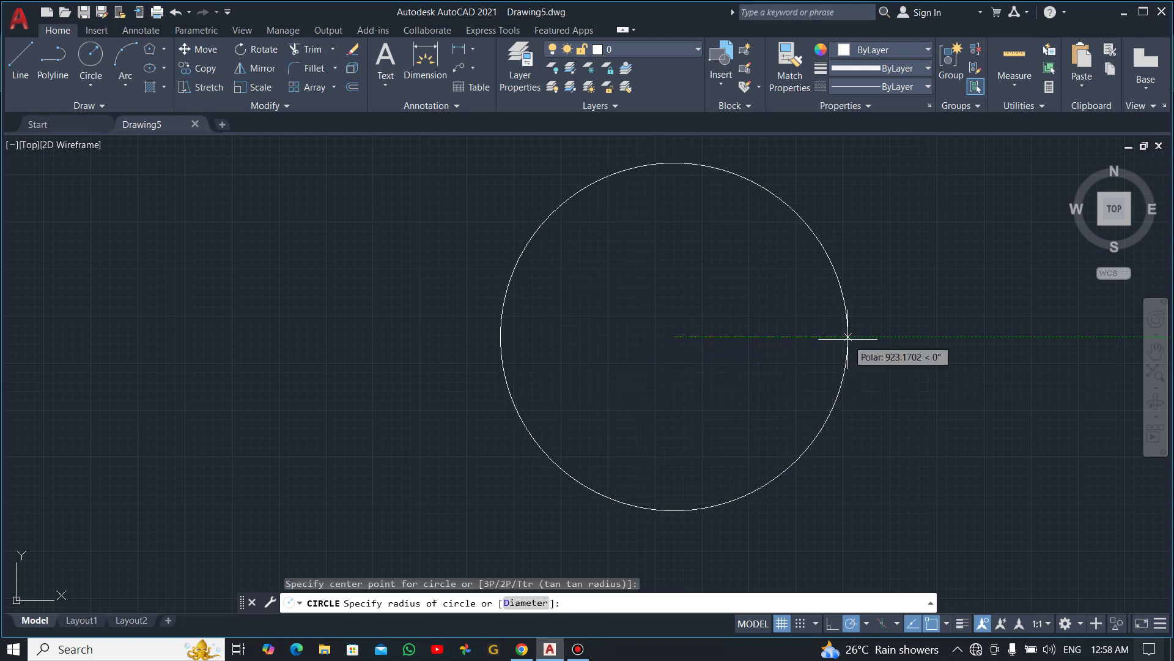
key("alt+Tab")
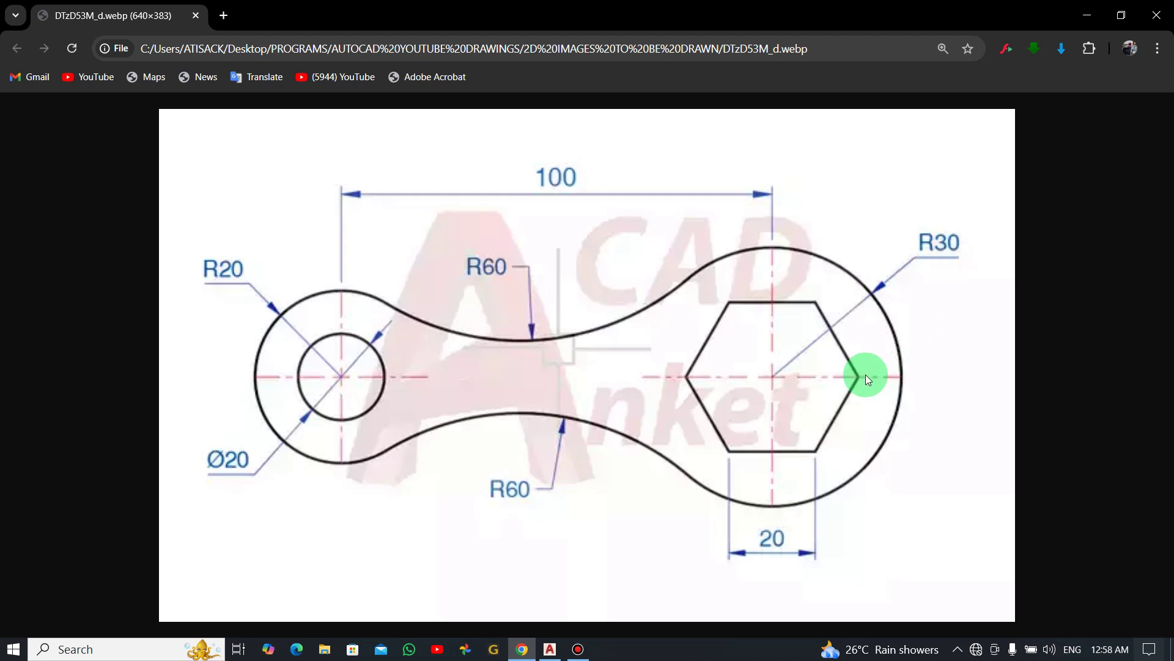
key("alt+Tab")
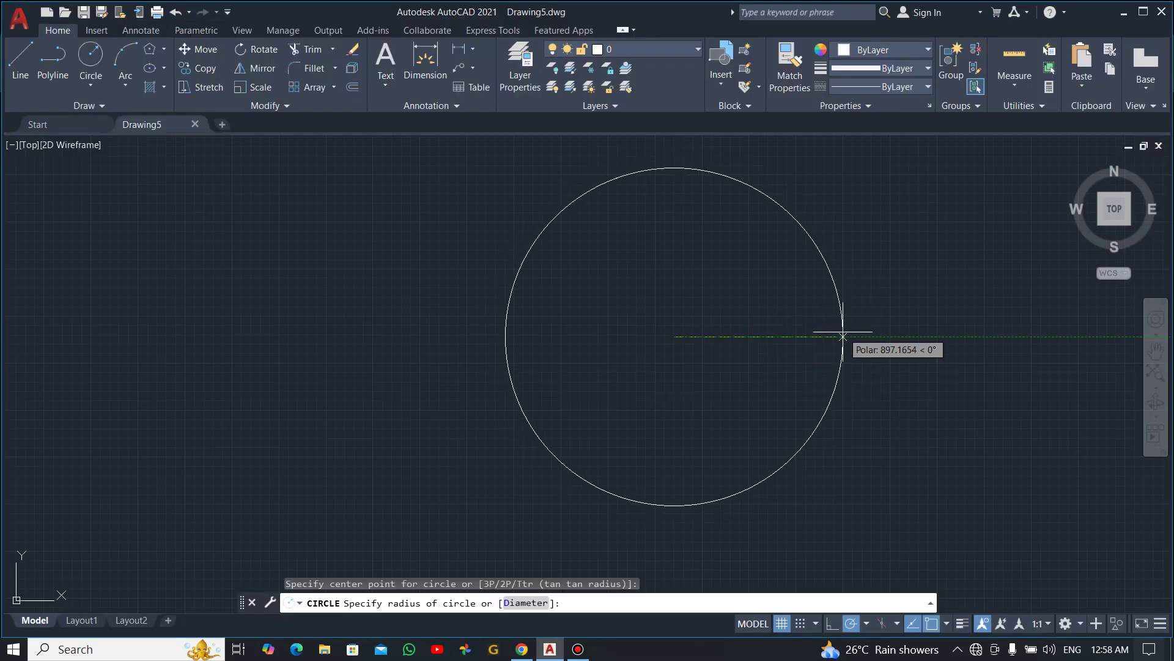
type("30")
key("Return")
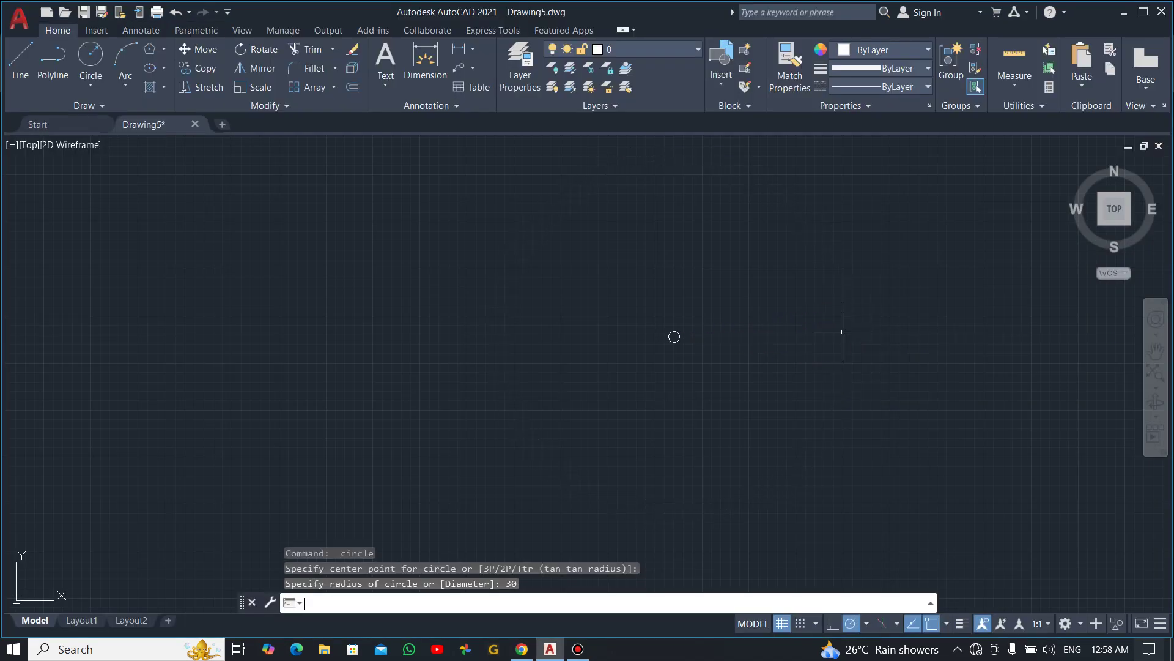
scroll(674, 336, "up", 8)
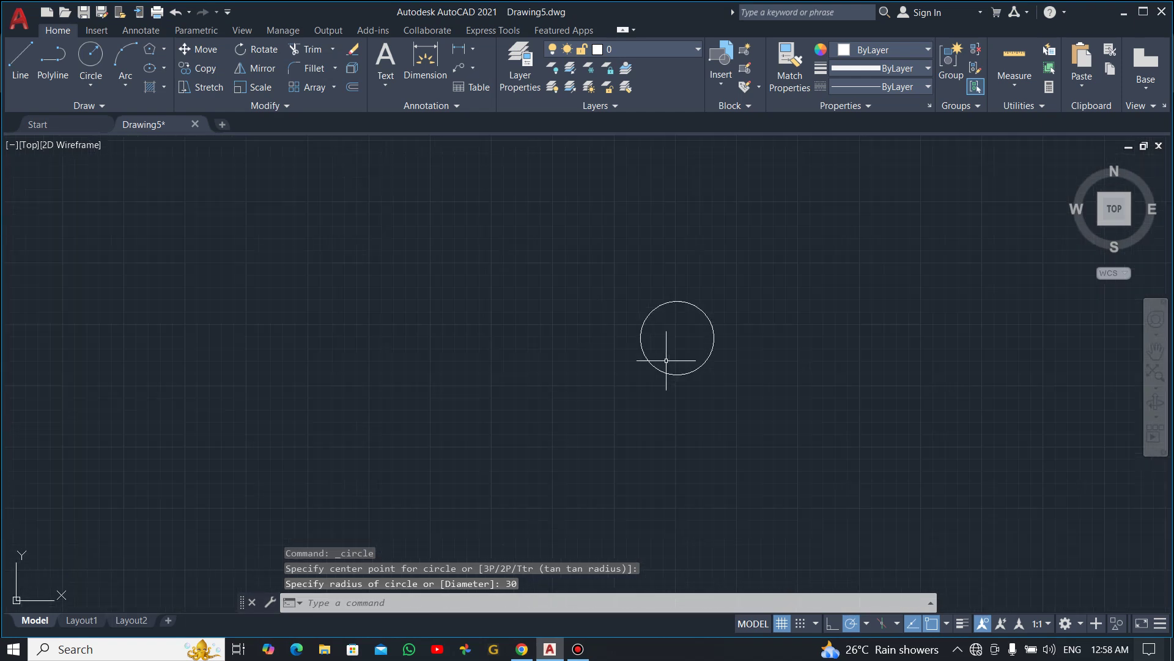
scroll(677, 335, "up", 2)
scroll(677, 302, "up", 2)
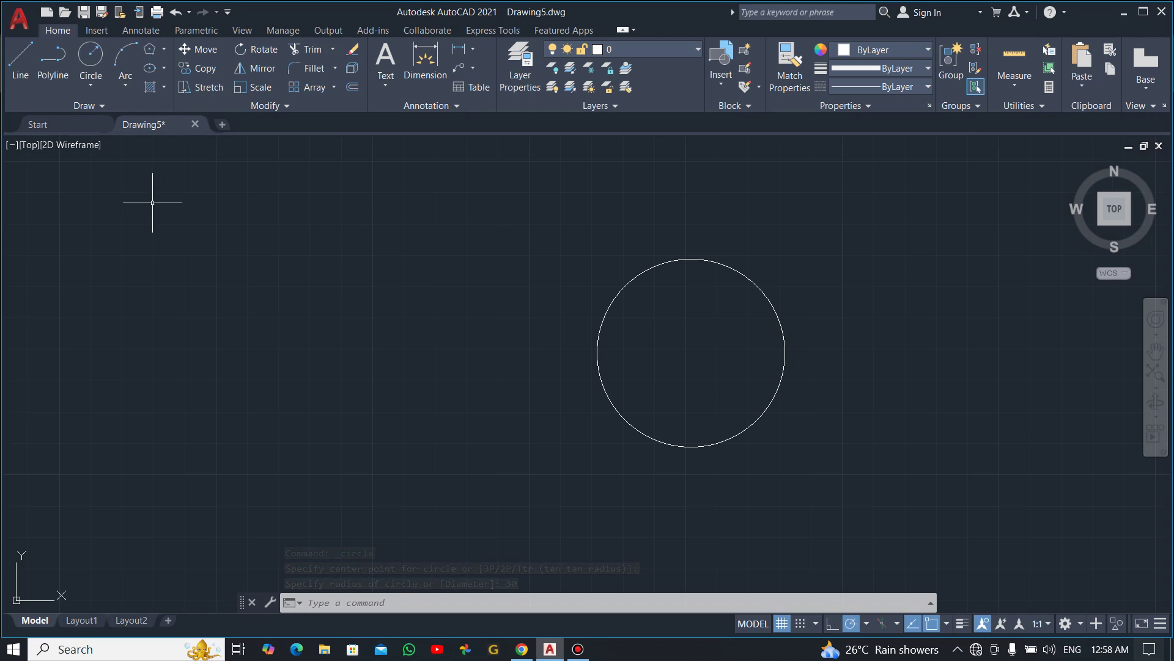
Draw a six-sided polygon by edge, with 20-unit edges, inside the R30 circle.
left_click(161, 95)
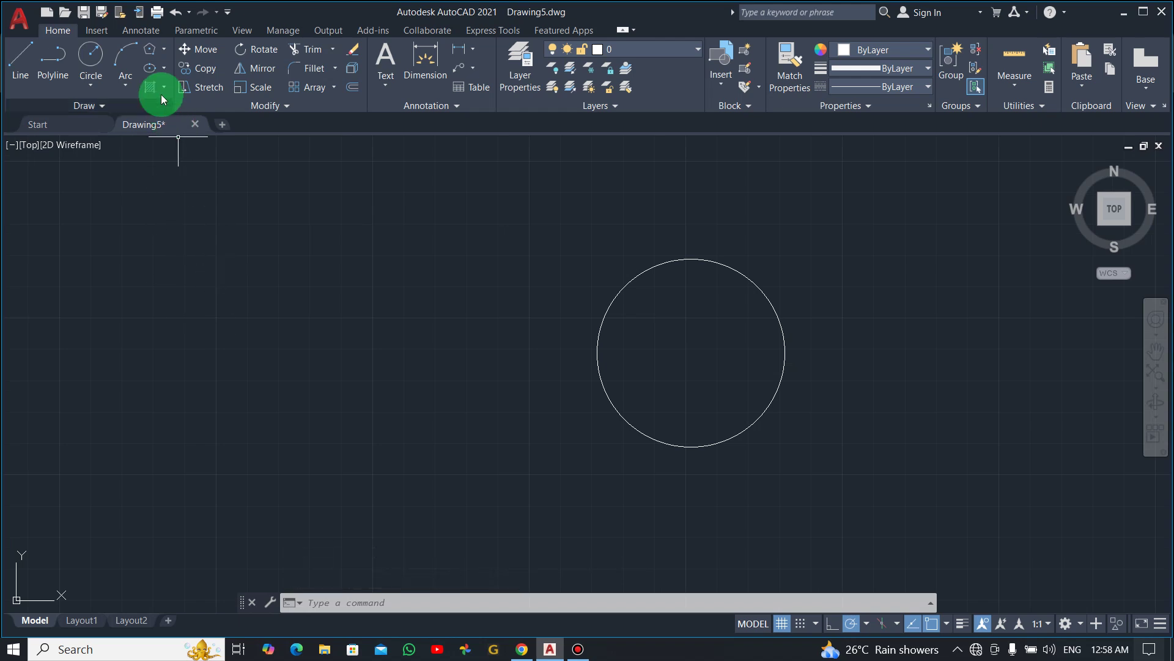
left_click(165, 49)
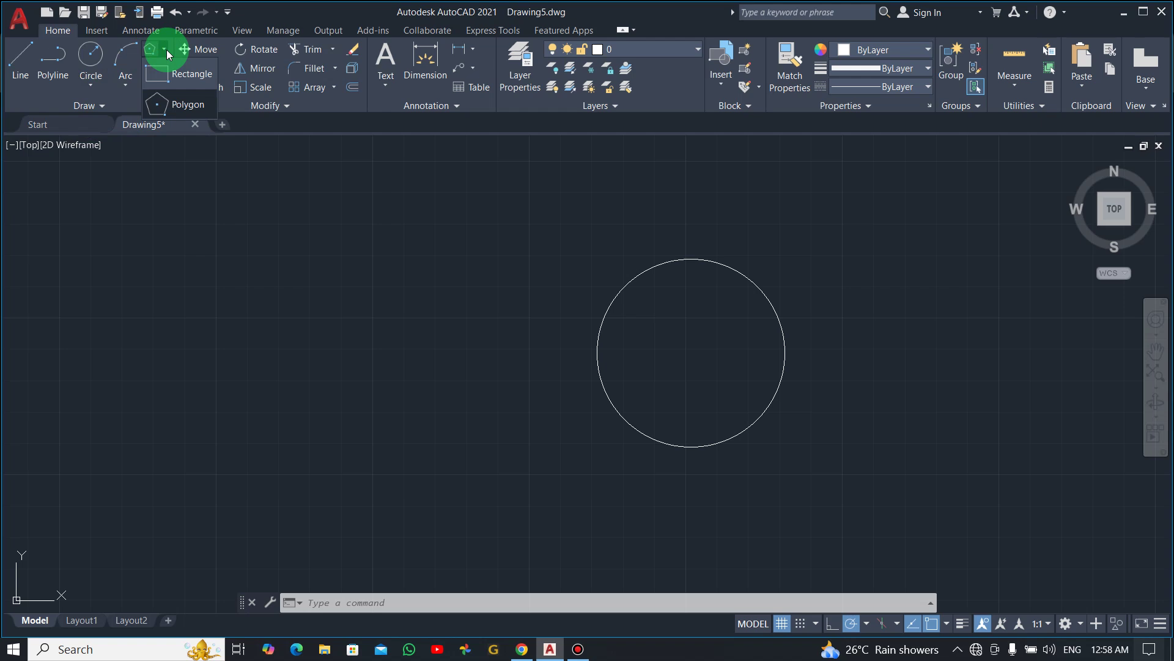
left_click(187, 105)
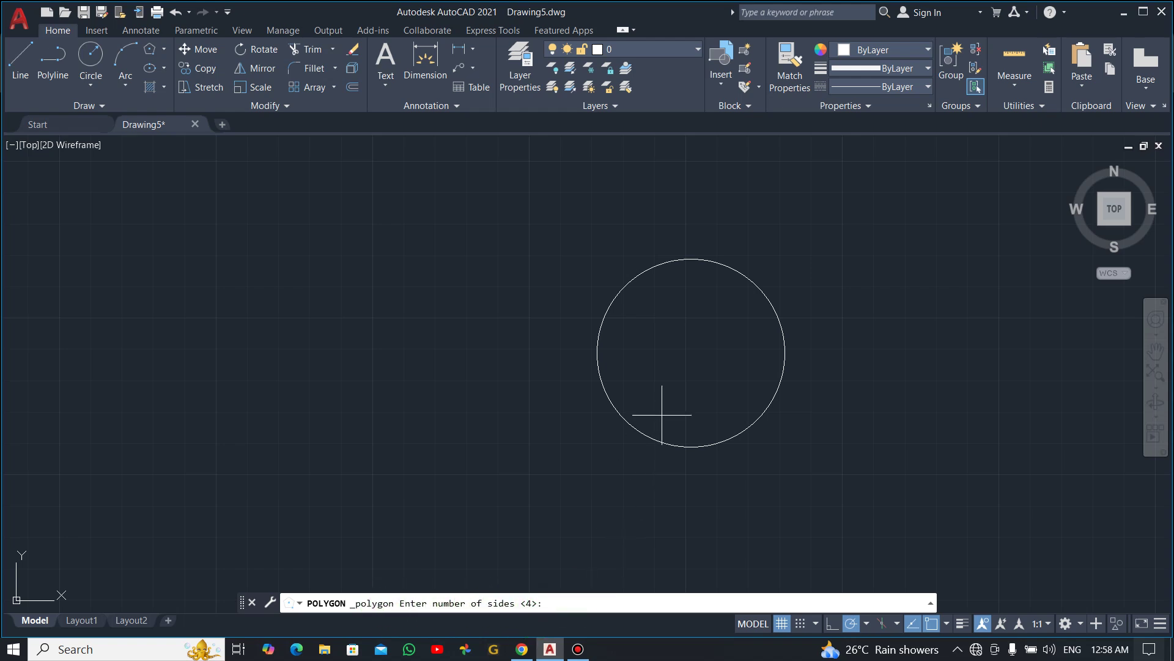
type("6")
key("Return")
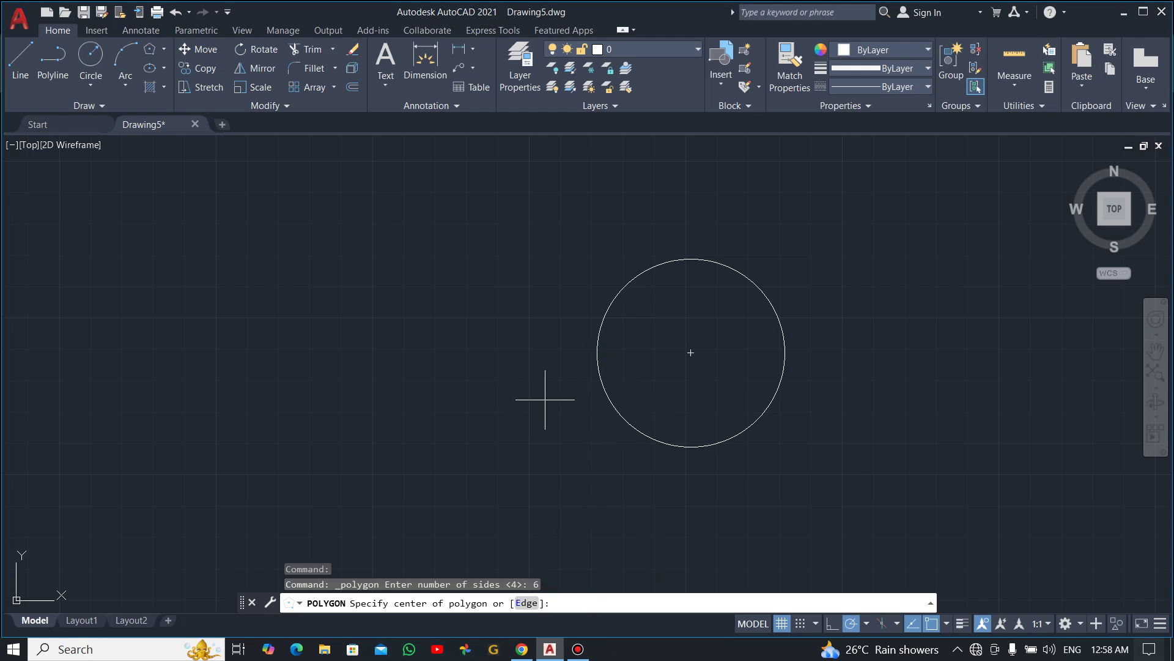
left_click(527, 603)
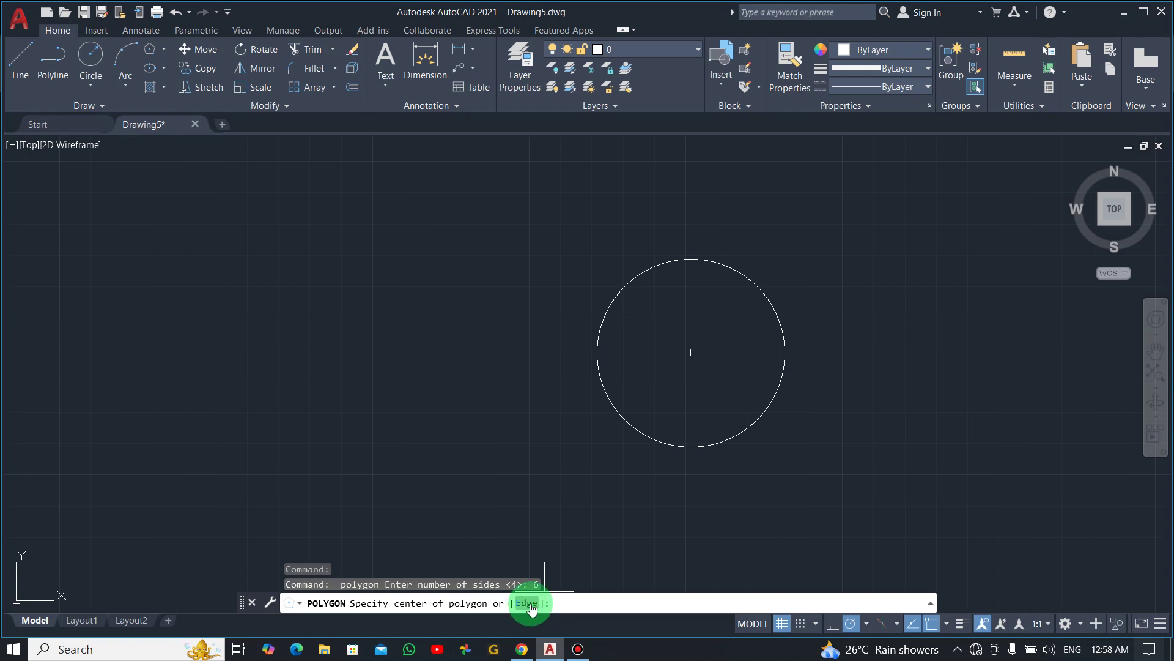
left_click(652, 408)
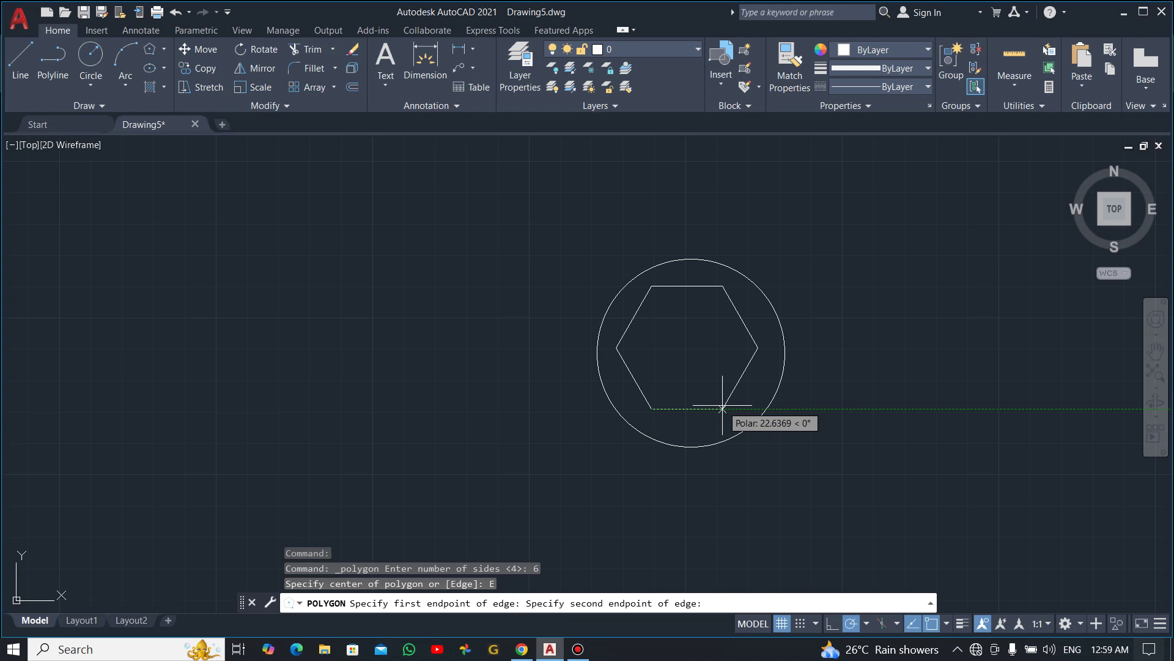
type("20")
key("Return")
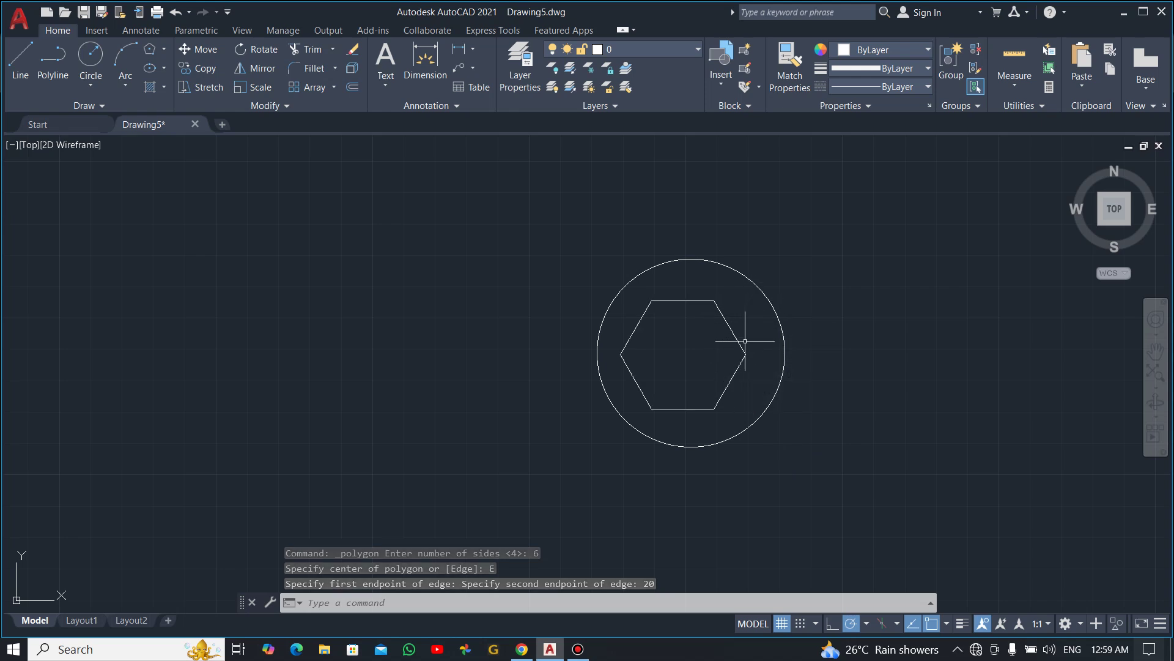
Move the hexagon from its centre point onto the R30 circle's centre.
left_click(737, 340)
type("M")
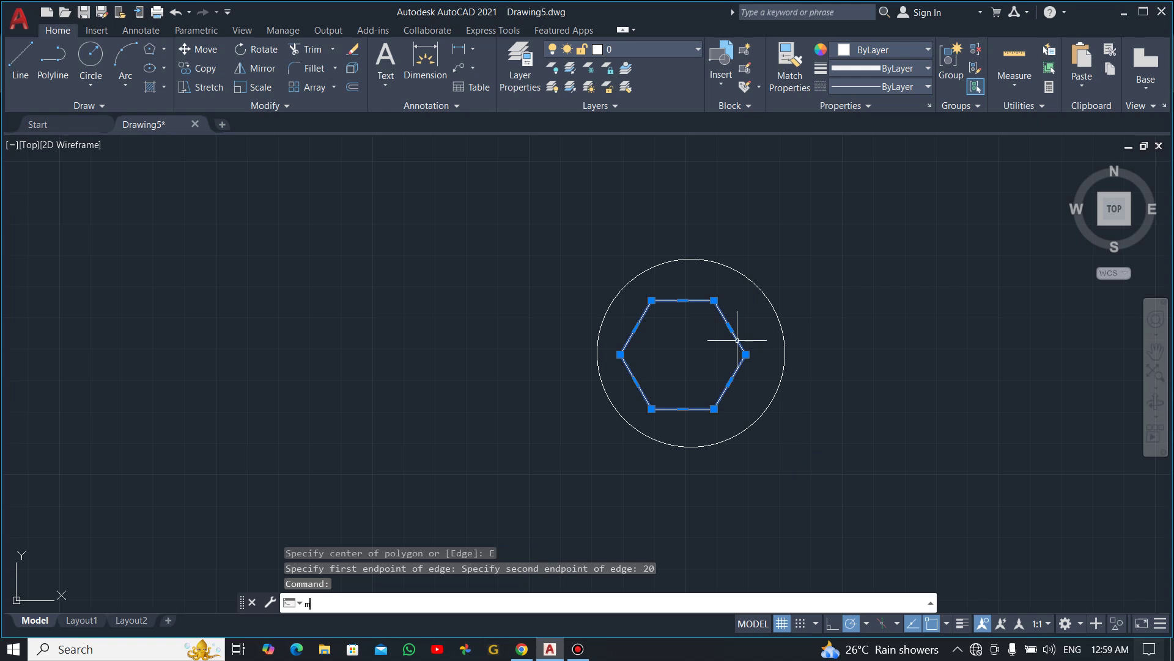
left_click(700, 385)
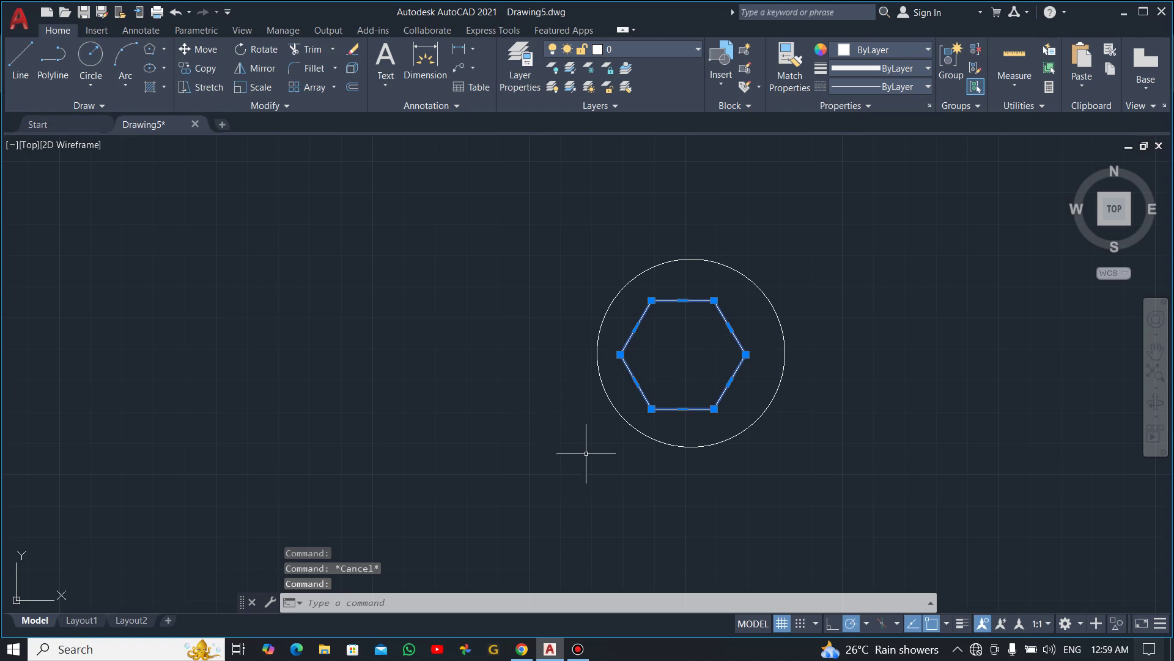
left_click(205, 49)
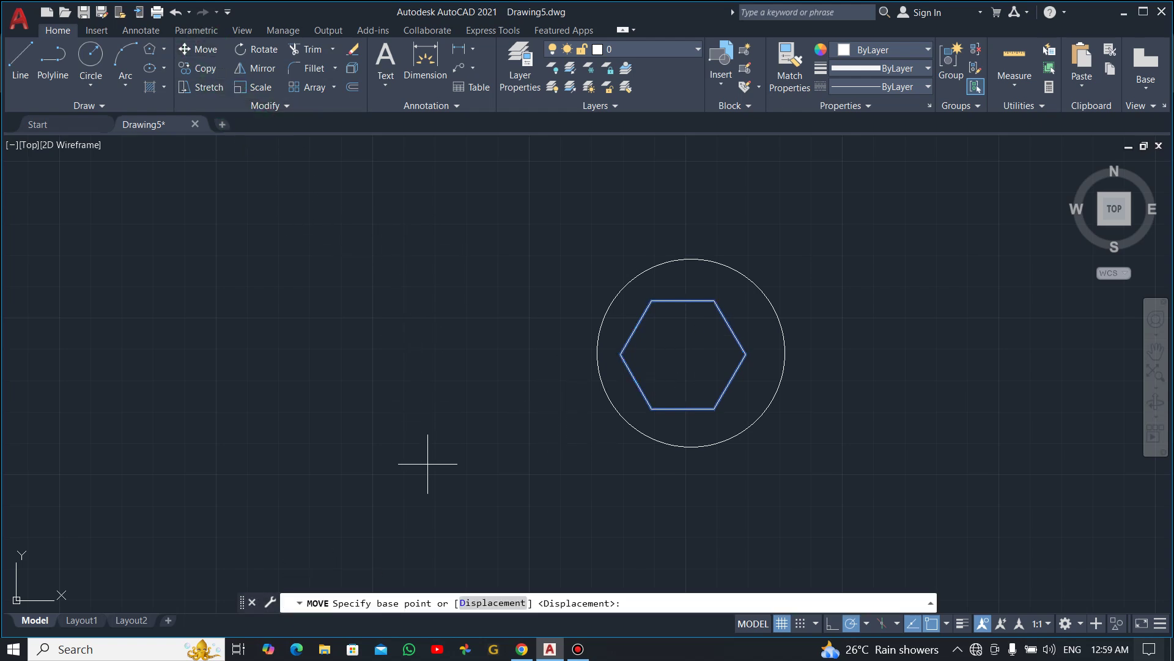
left_click(682, 354)
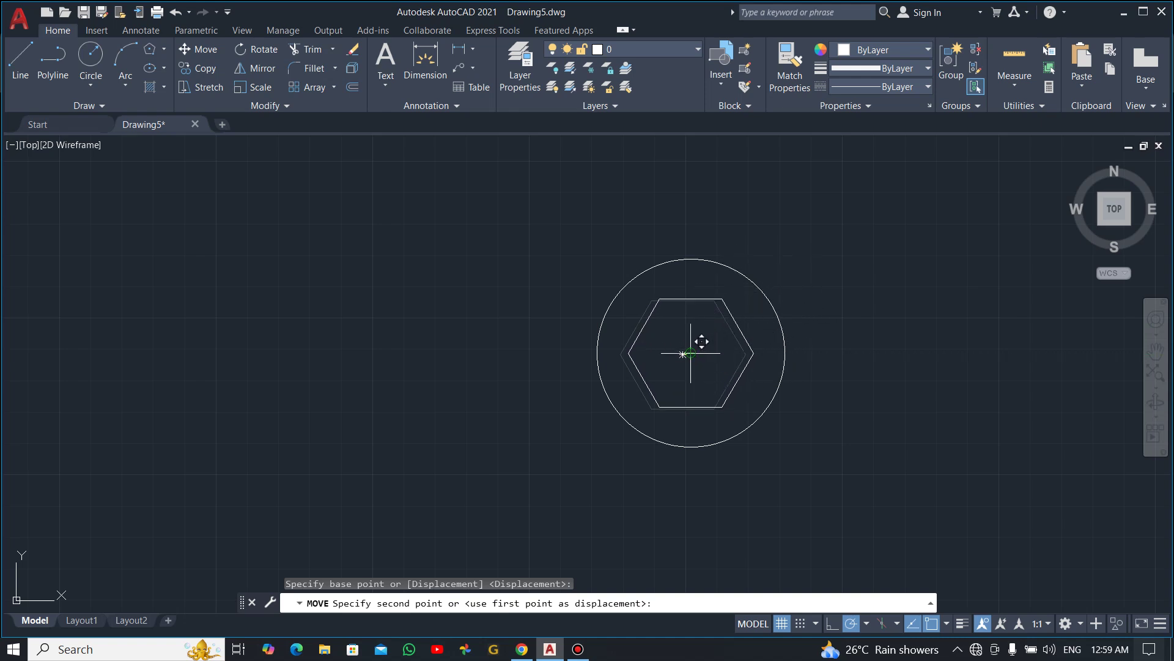
left_click(690, 354)
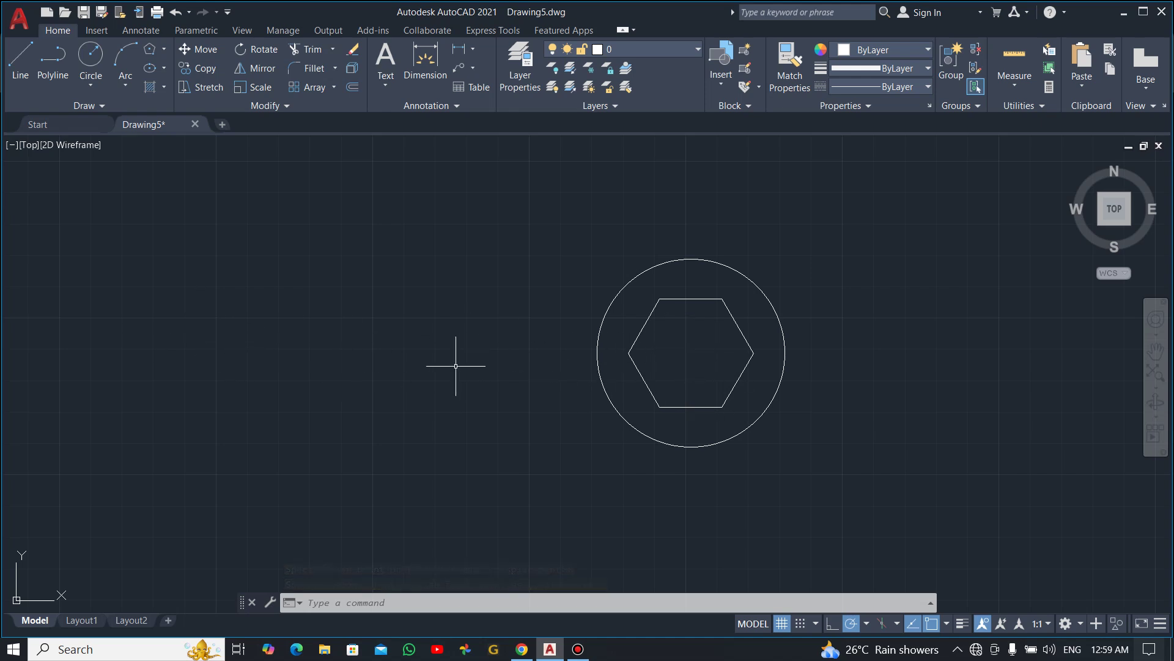
Start a circle centred 100 units left of the R30 centre, using the Diameter option.
key("alt+Tab")
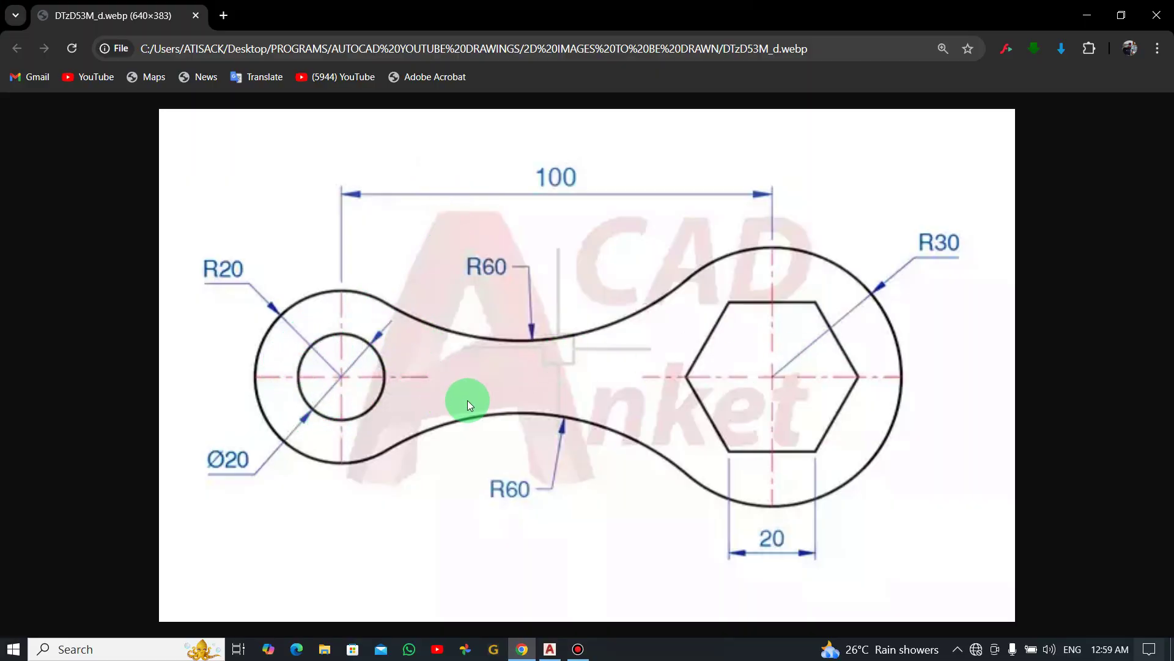
key("alt+Tab")
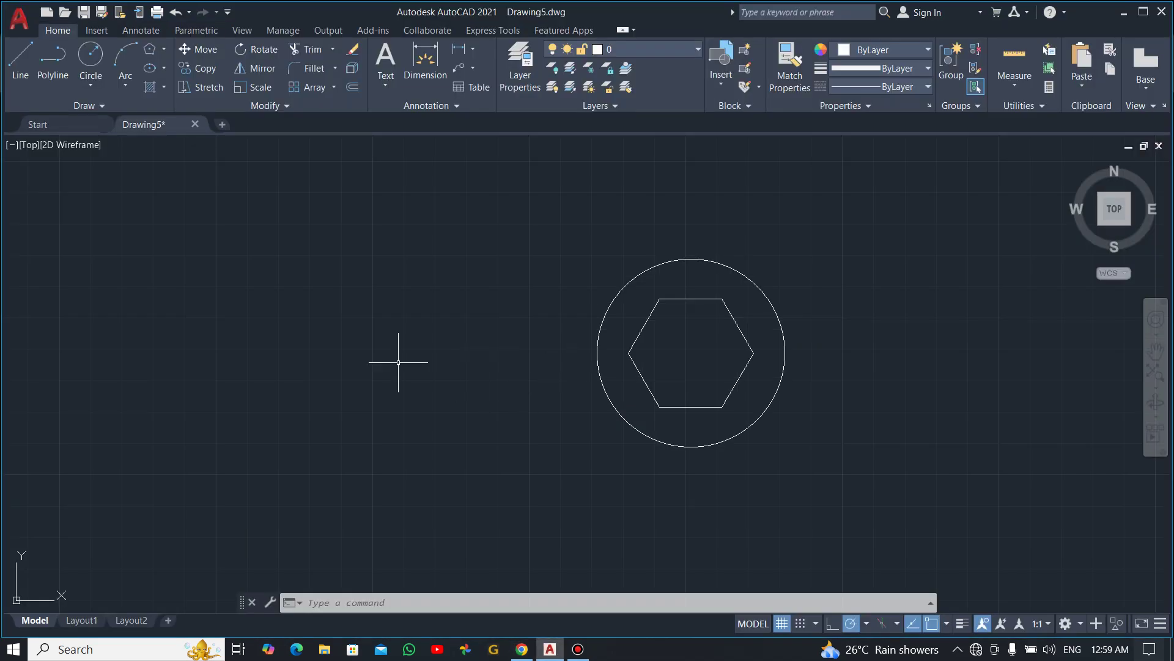
left_click(91, 53)
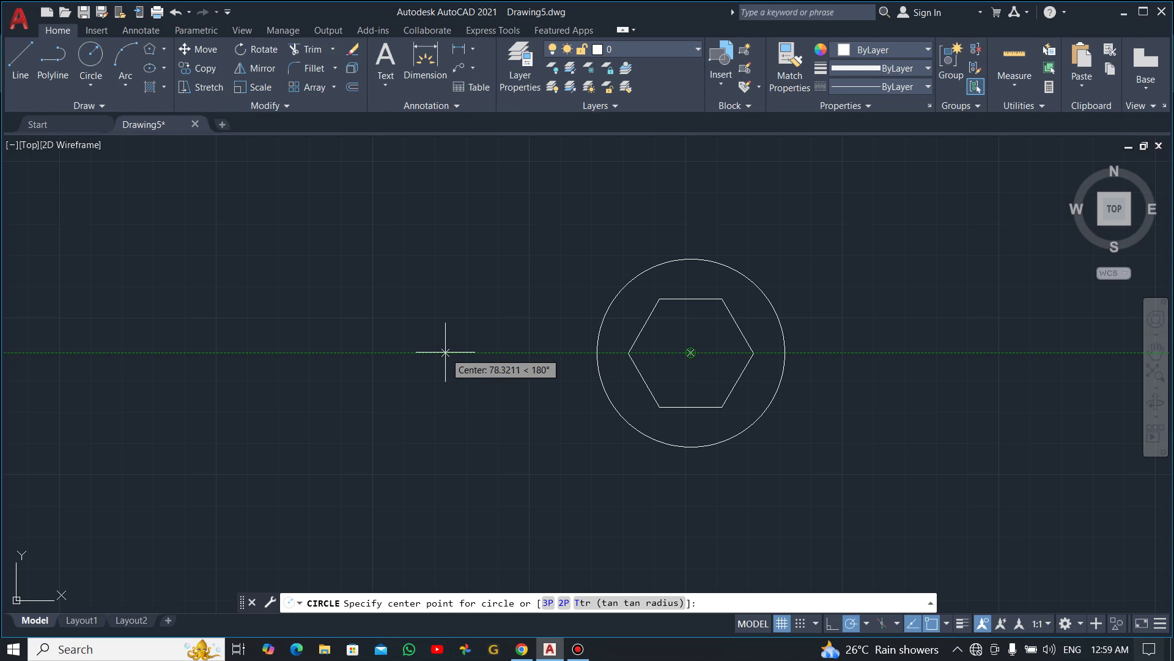
type("100")
key("Return")
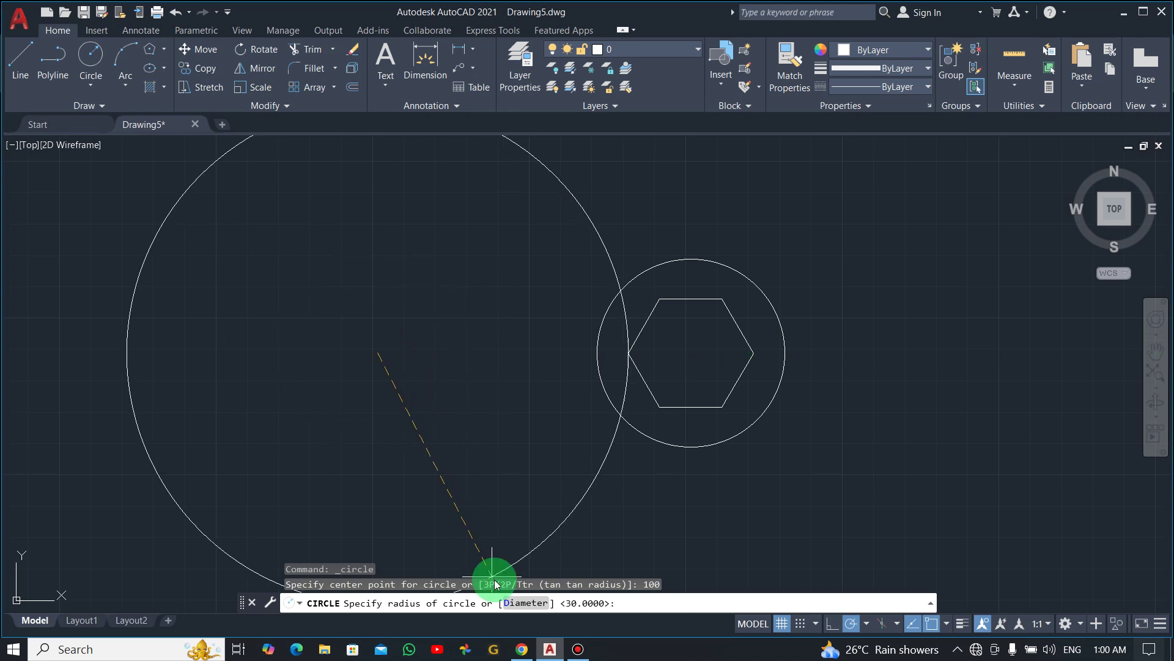
left_click(523, 603)
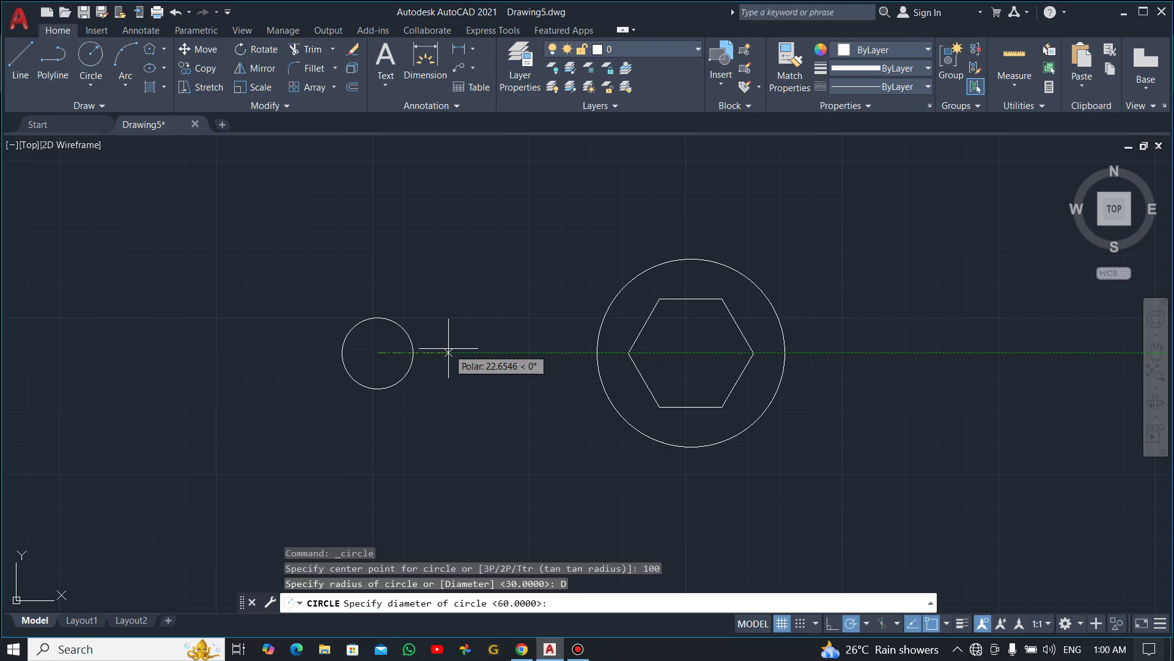
key("alt+Tab")
key("alt+Tab")
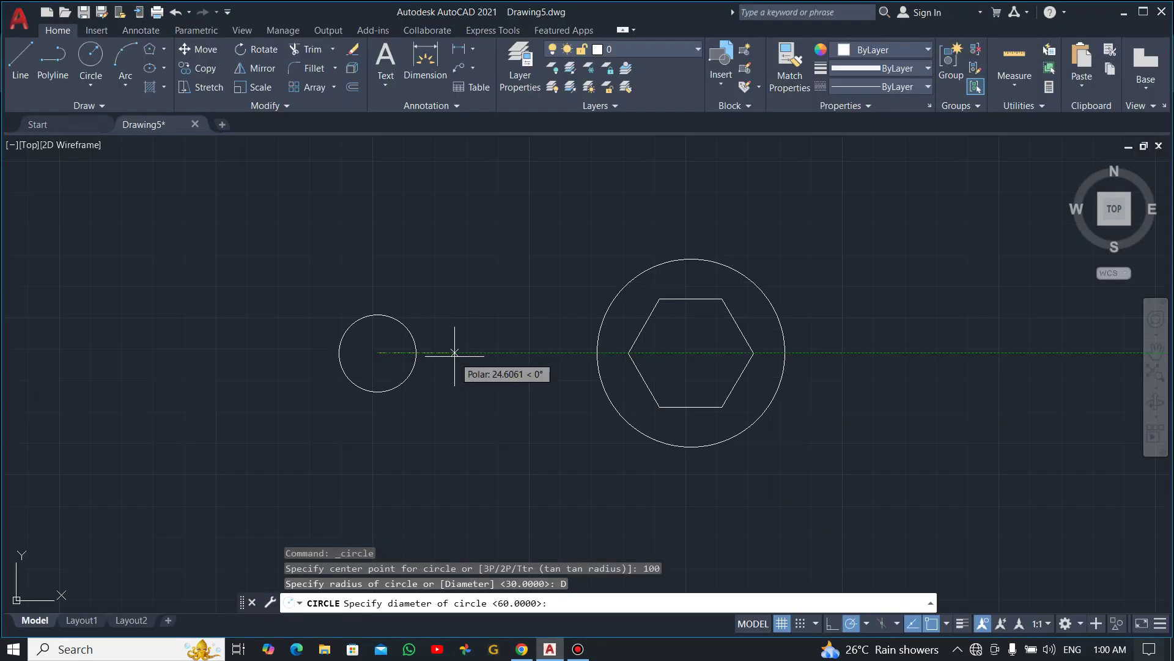
Finish the hole circle with a diameter of 20.
type("20")
key("Return")
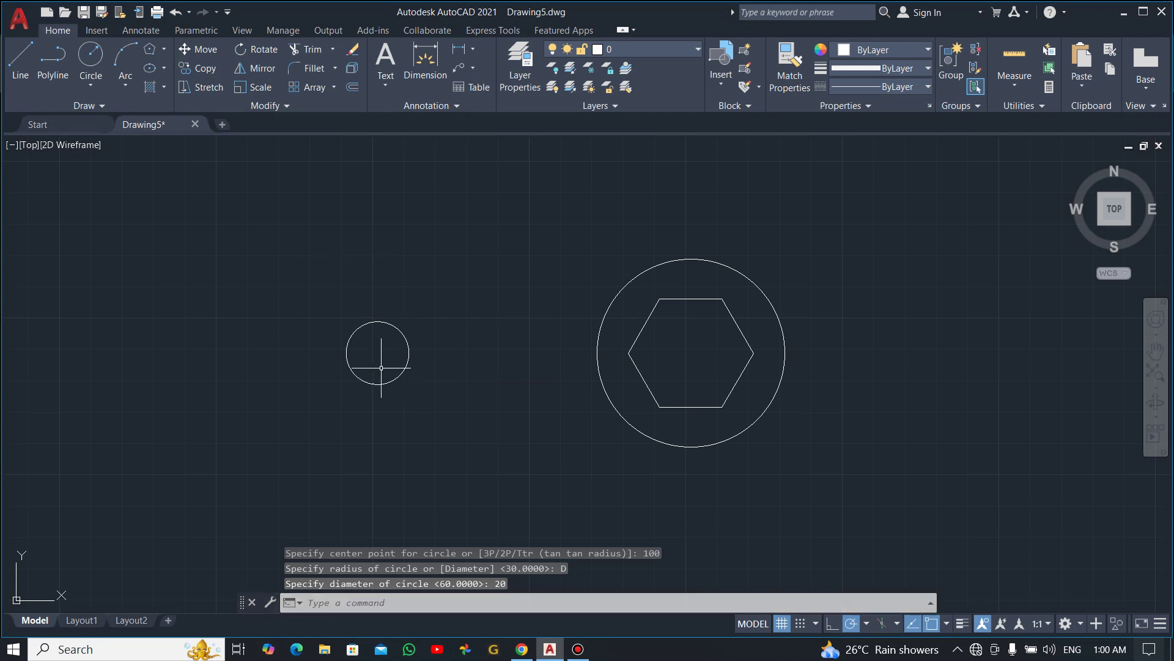
key("alt+Tab")
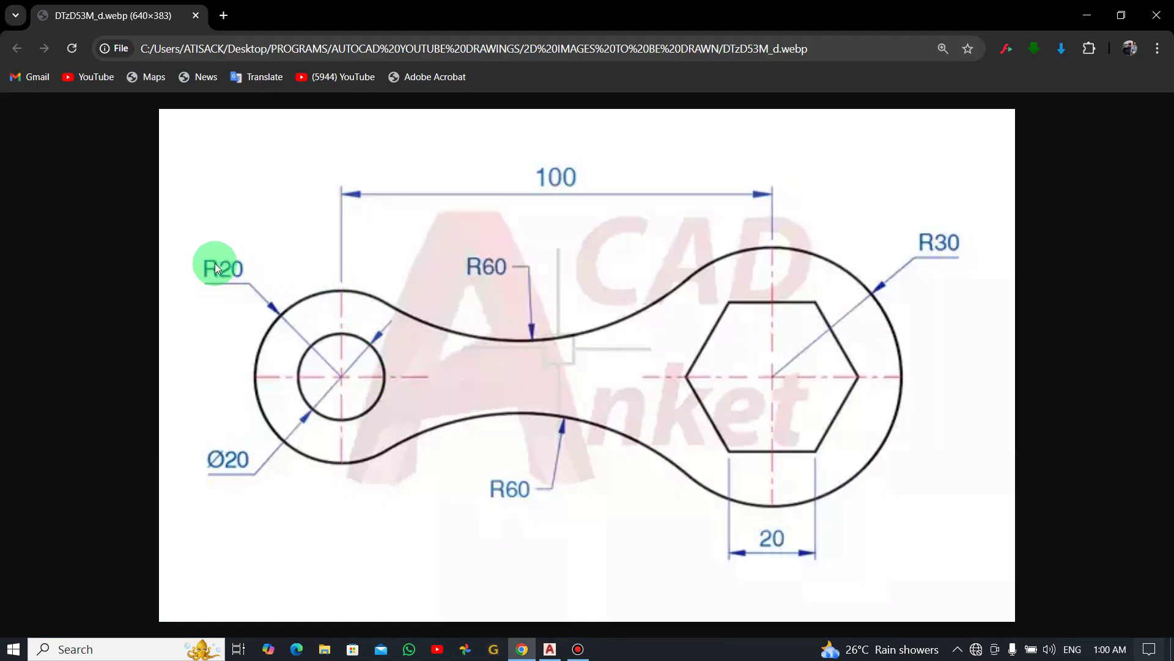
key("alt+Tab")
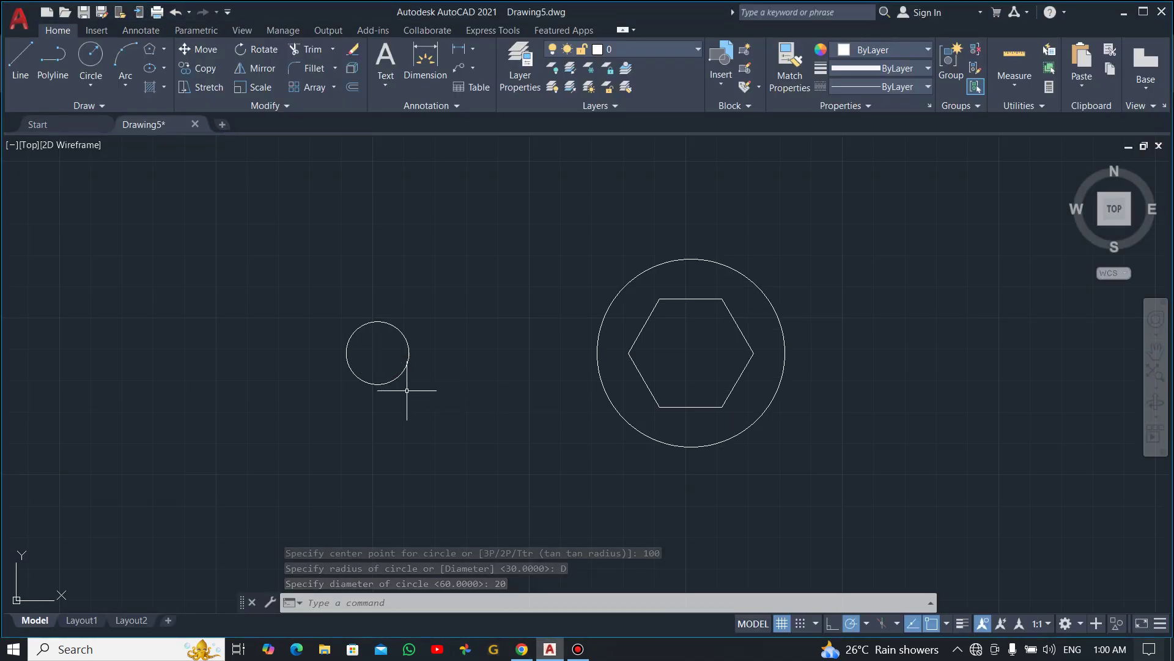
Add a concentric radius-20 circle centred on the Ø20 hole.
left_click(79, 66)
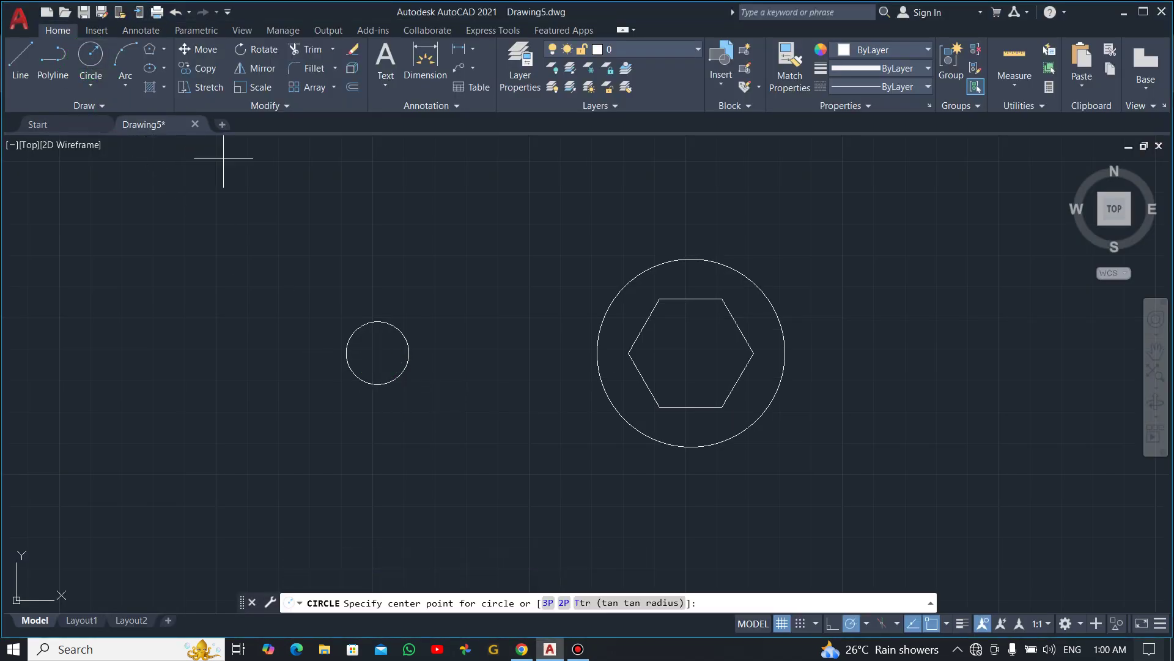
left_click(378, 353)
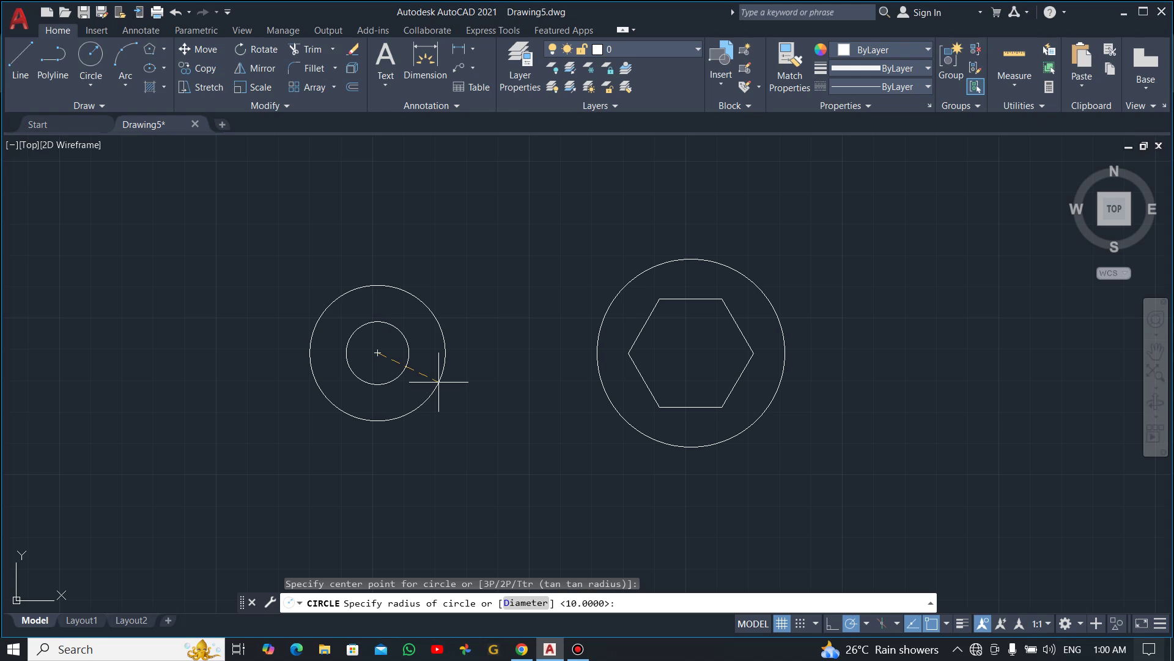
key("Return")
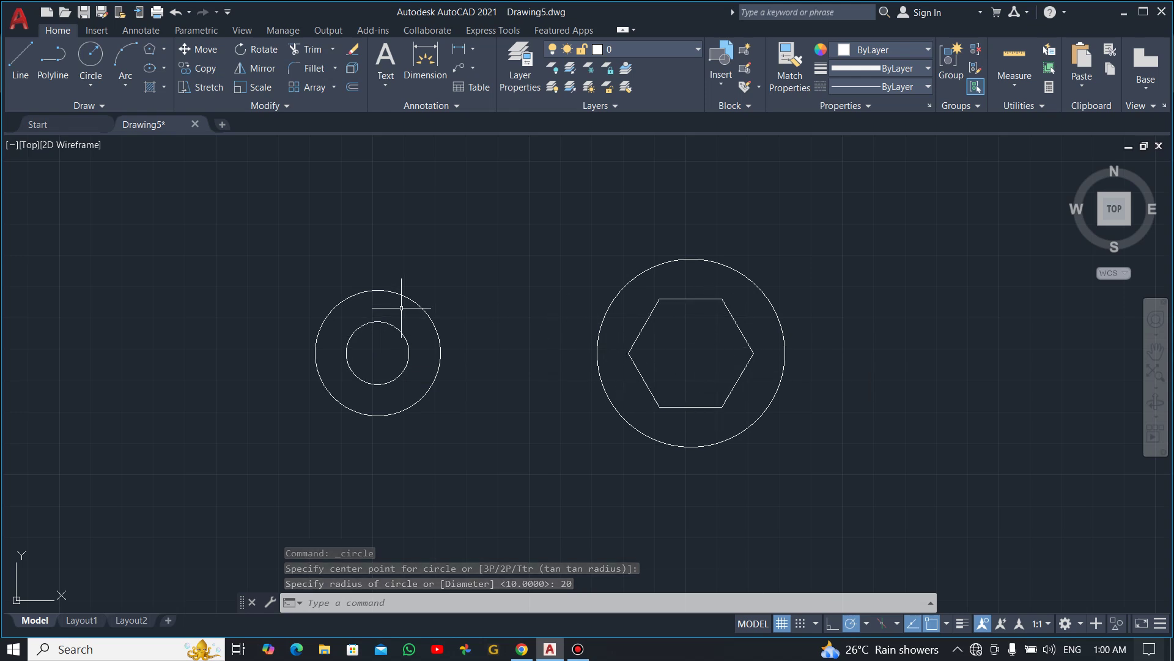
key("alt+Tab")
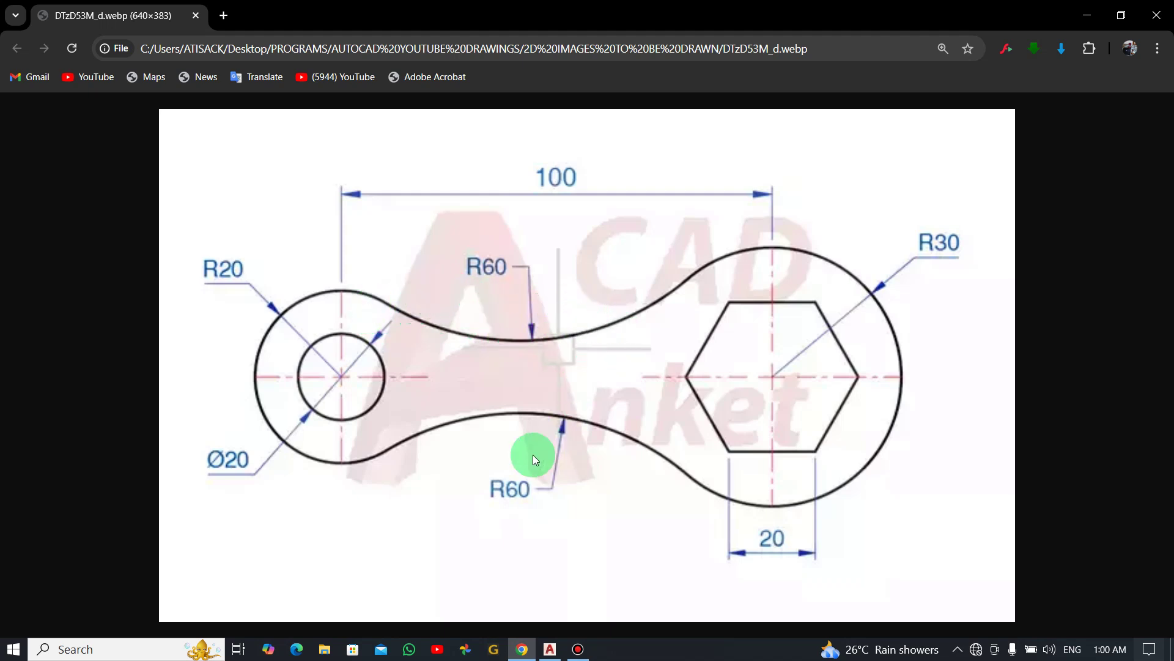
Start a Tan, Tan, Radius circle tangent to the R20 and R30 circles.
key("alt+Tab")
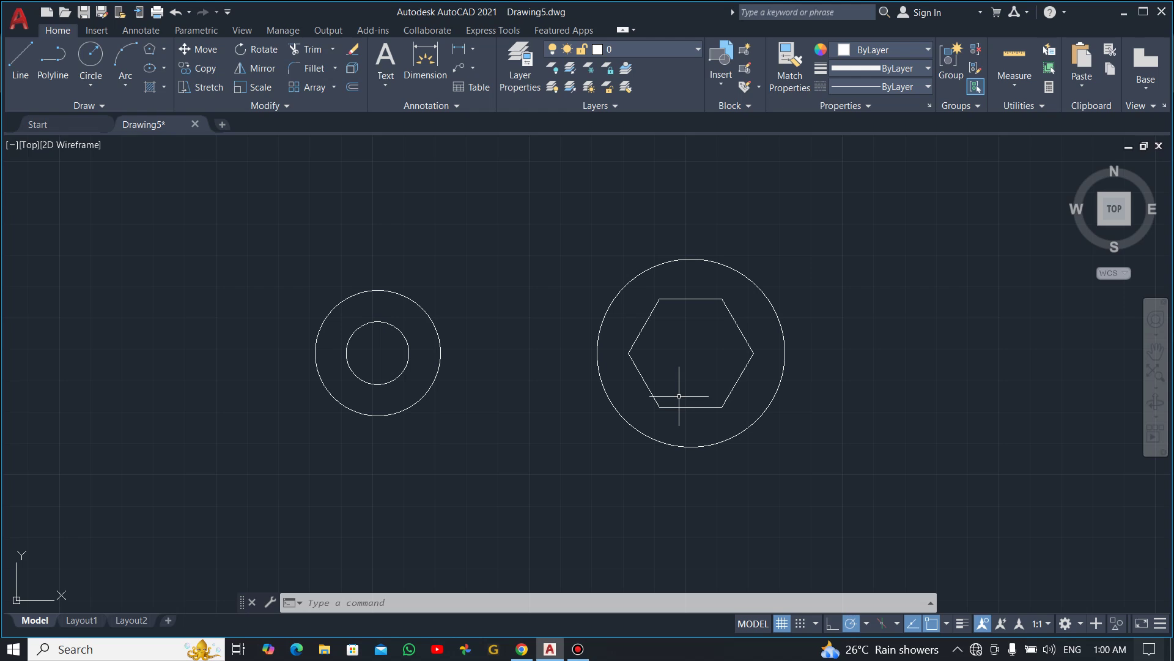
left_click(88, 87)
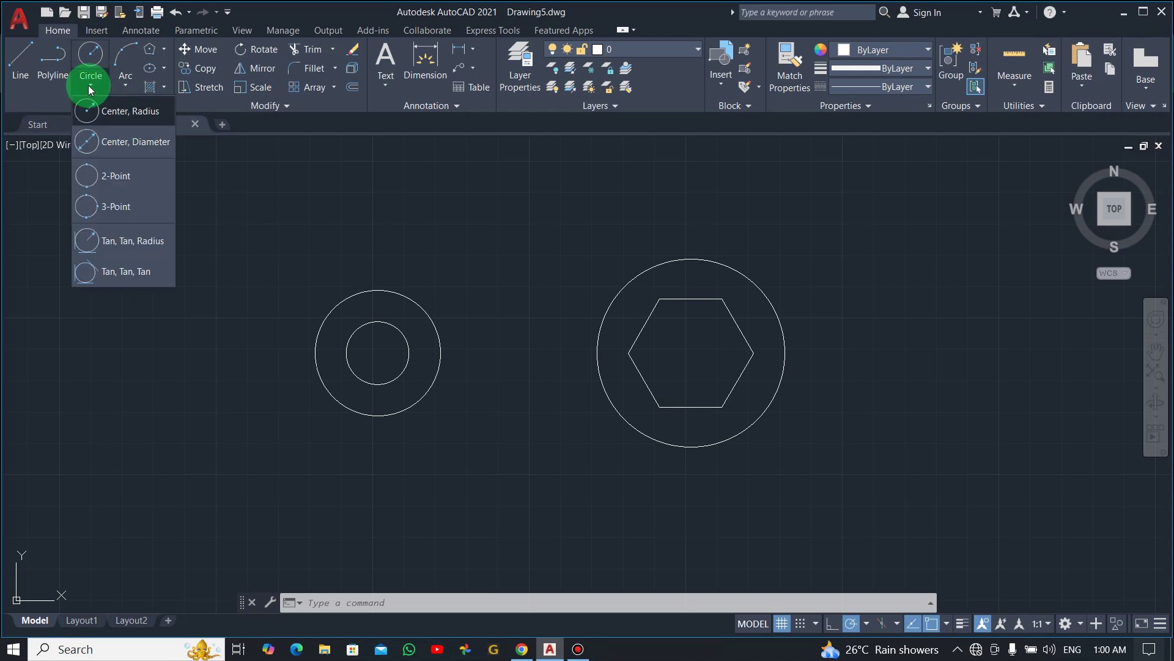
left_click(113, 240)
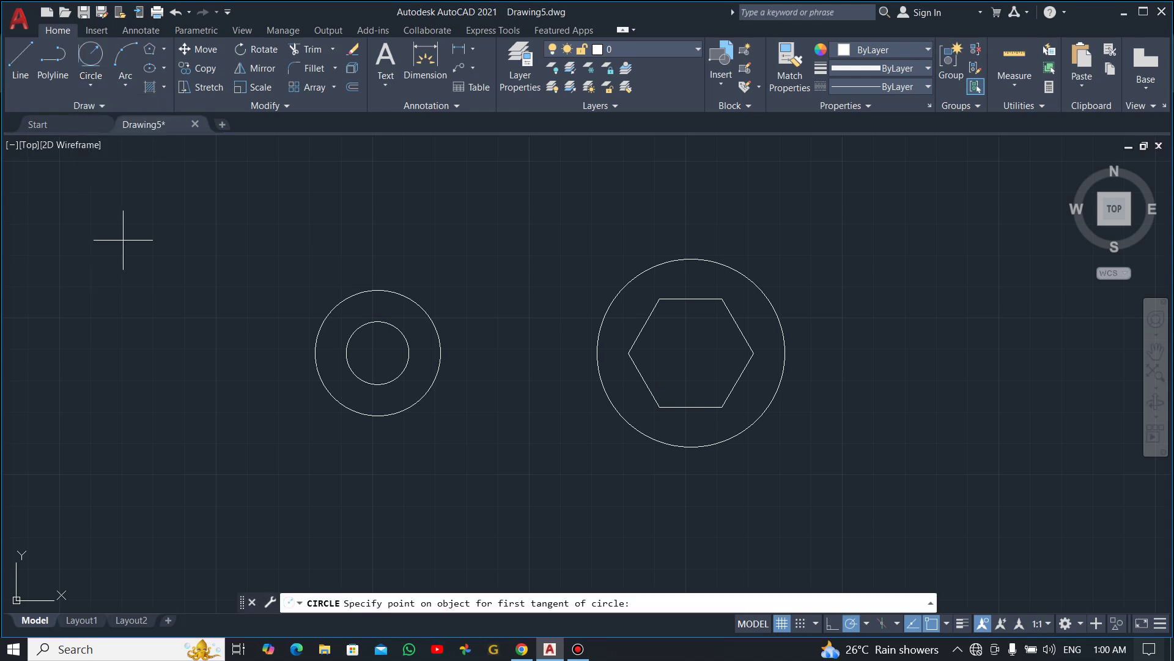
left_click(373, 286)
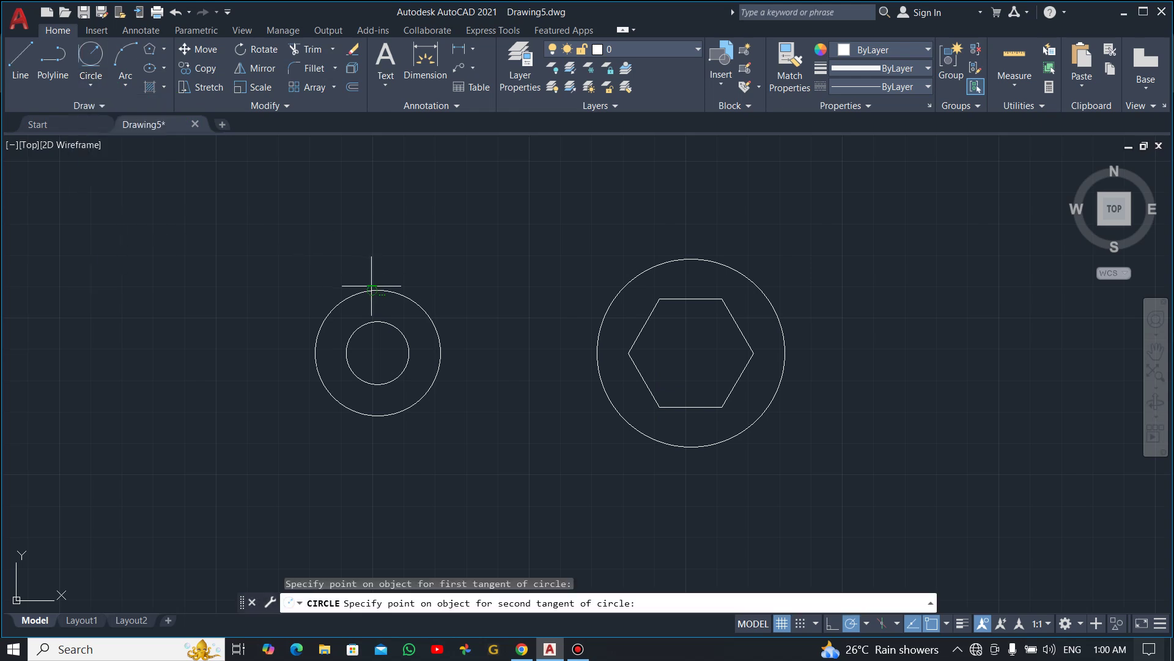
left_click(649, 266)
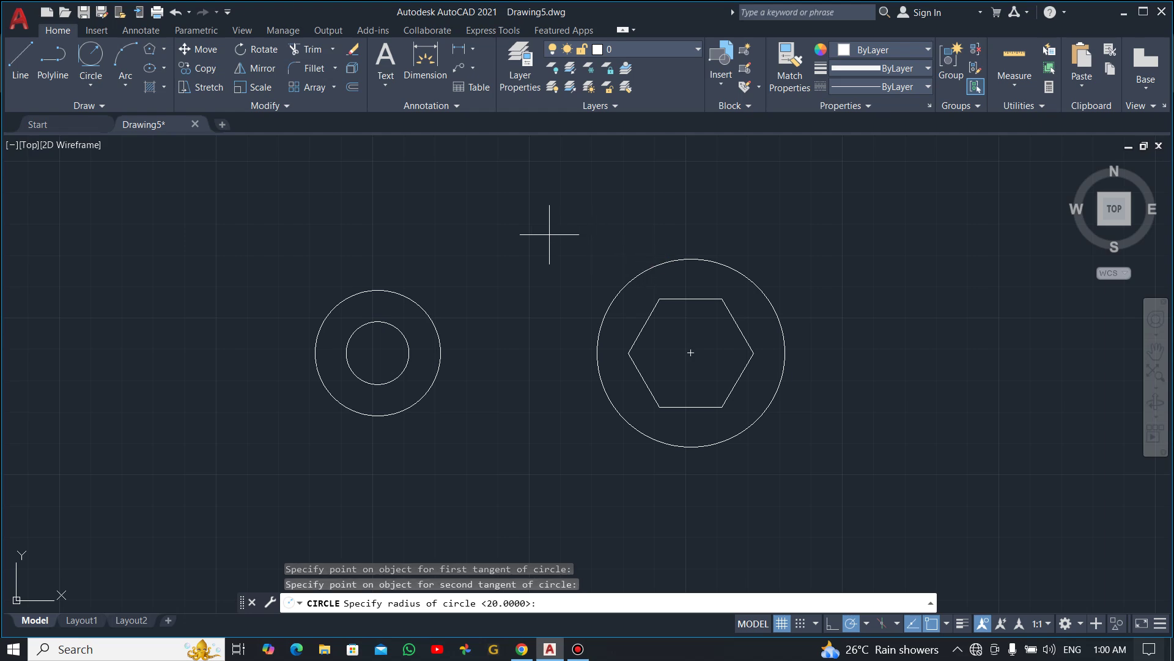
Give the tangent circle a radius of 60 and end the command.
key("alt+Tab")
key("alt+Tab")
left_click(412, 606)
type("60")
key("Return")
scroll(557, 330, "up", 1)
scroll(563, 325, "down", 1)
scroll(563, 325, "down", 2)
key("Escape")
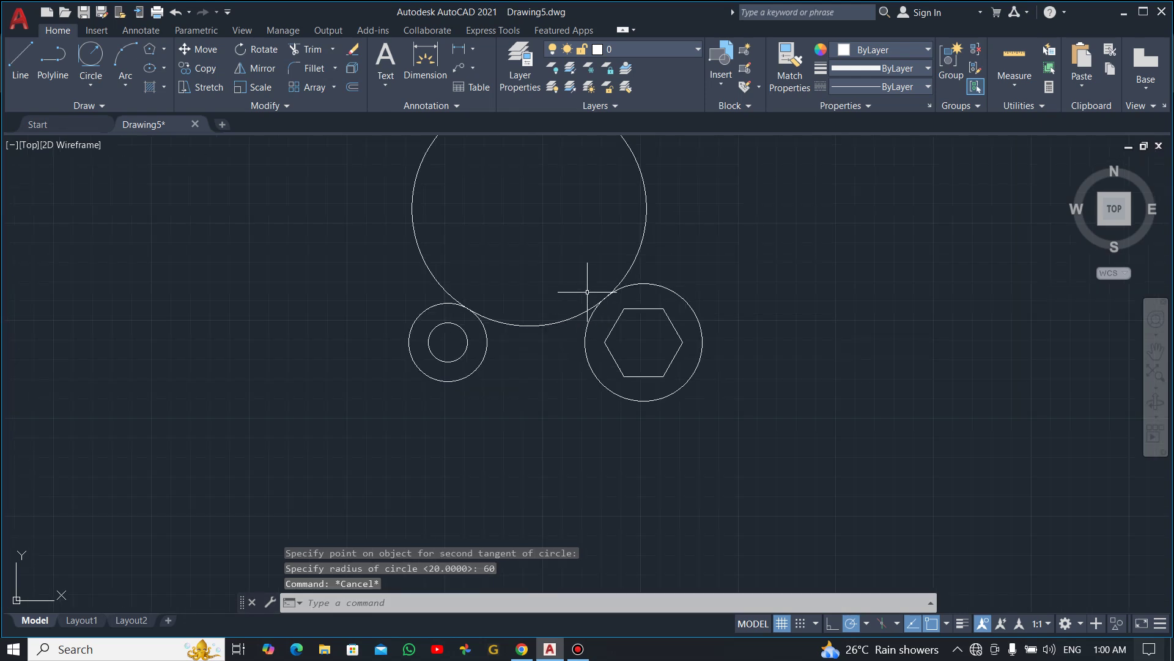
Trim away the upper part of the R60 circle, leaving the connecting arc.
left_click(308, 51)
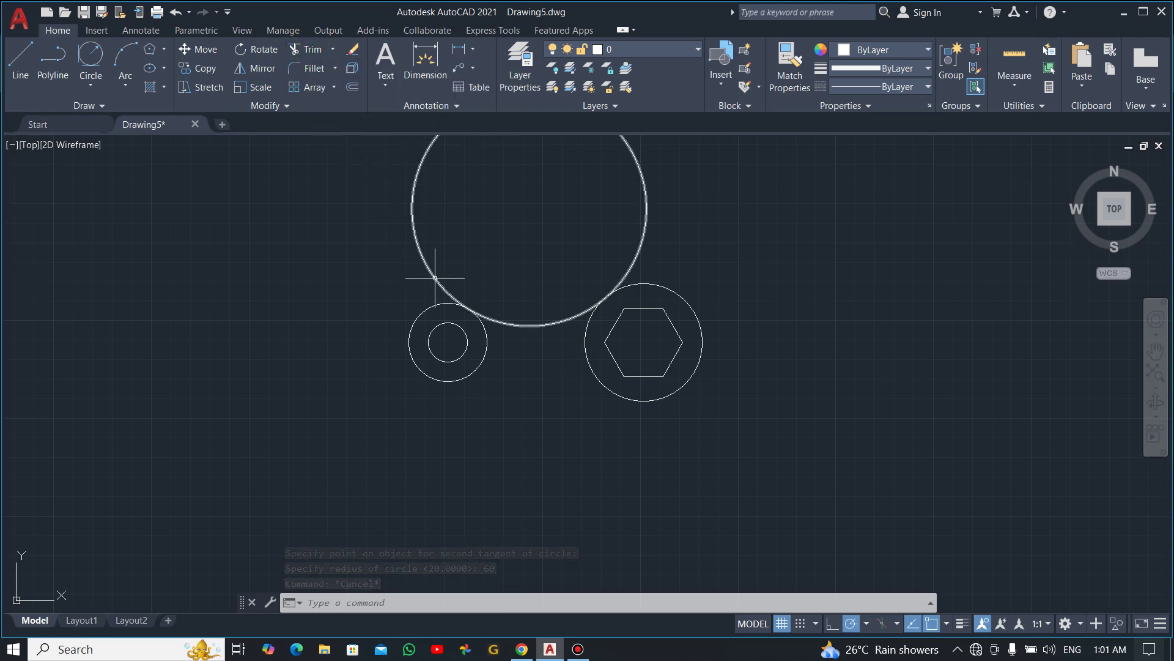
type("tr")
key("Return")
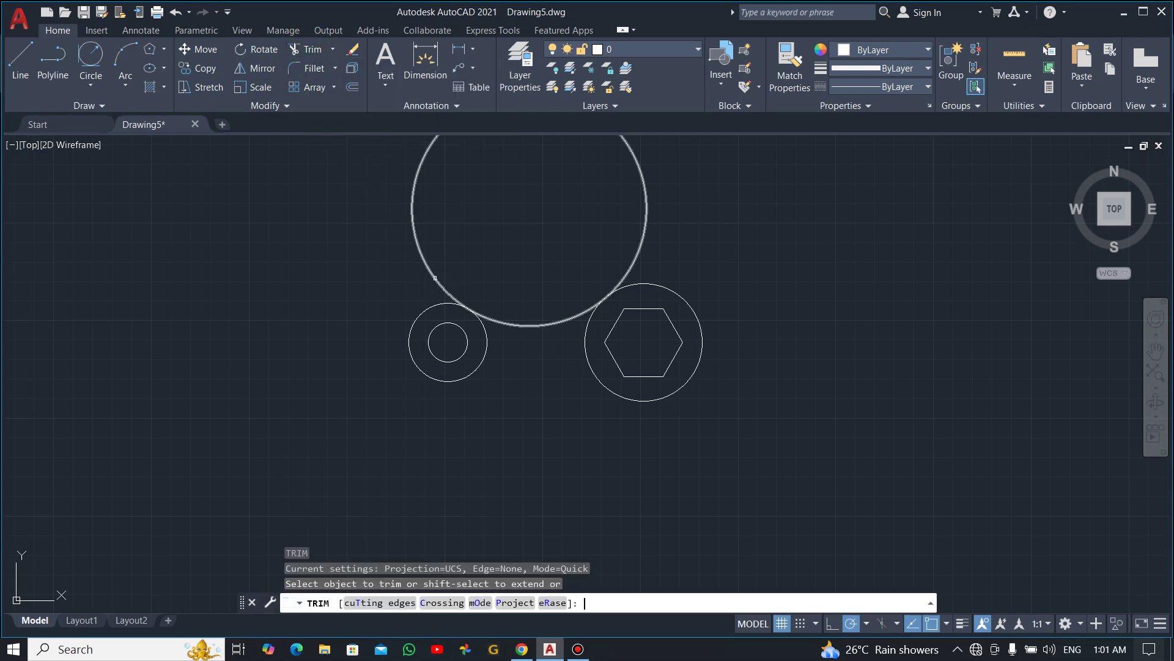
left_click(647, 203)
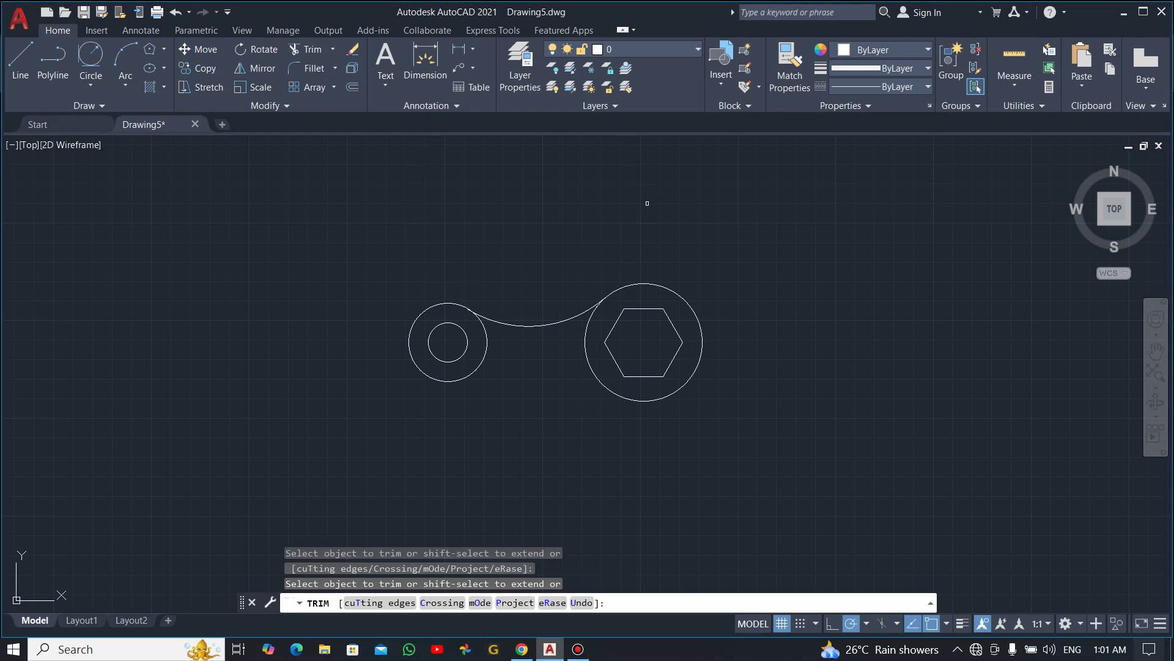
key("Escape")
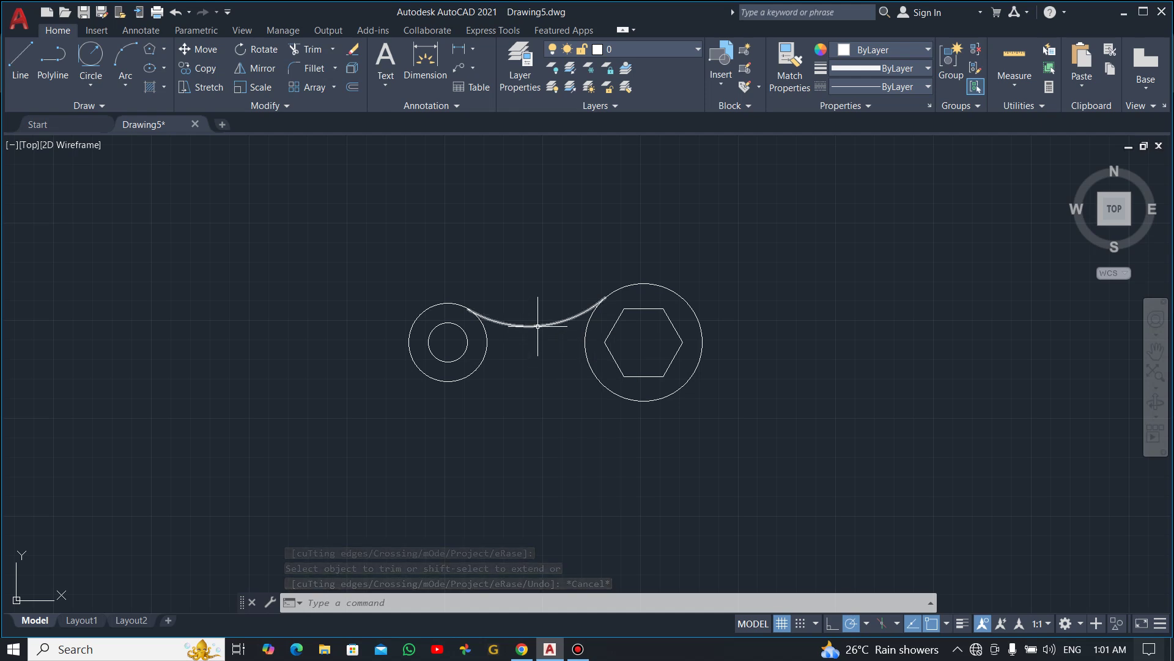
Mirror the R60 arc about the horizontal line through the hole's centre, keeping the original.
left_click(541, 323)
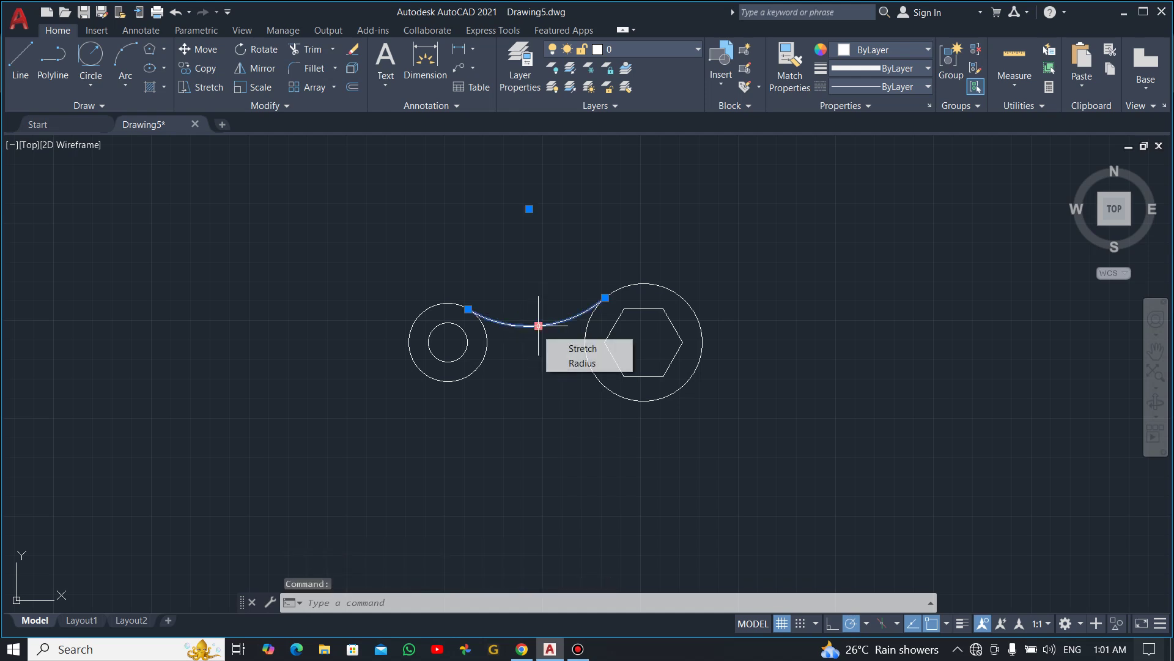
left_click(257, 72)
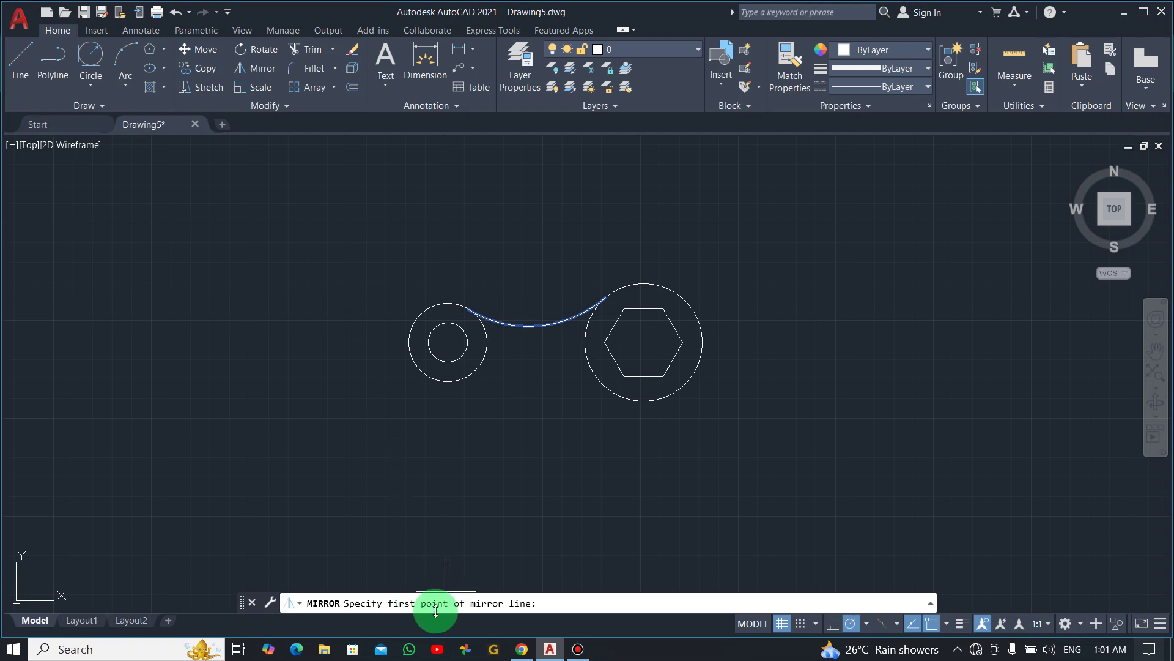
left_click(448, 342)
left_click(557, 342)
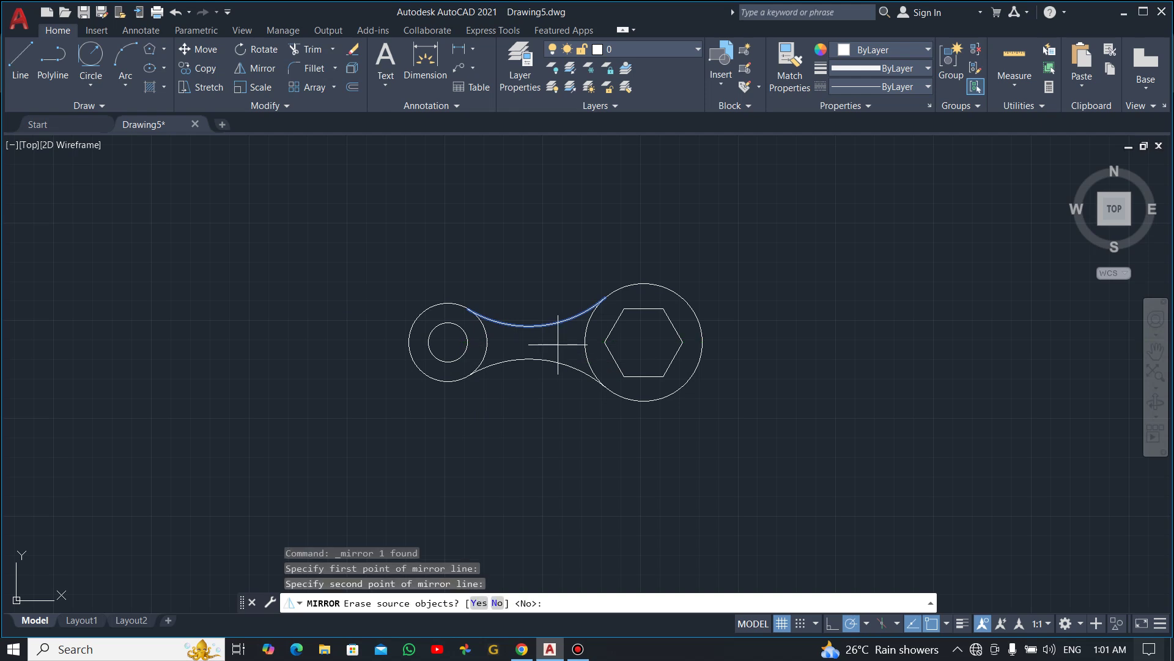
left_click(497, 603)
scroll(518, 361, "up", 2)
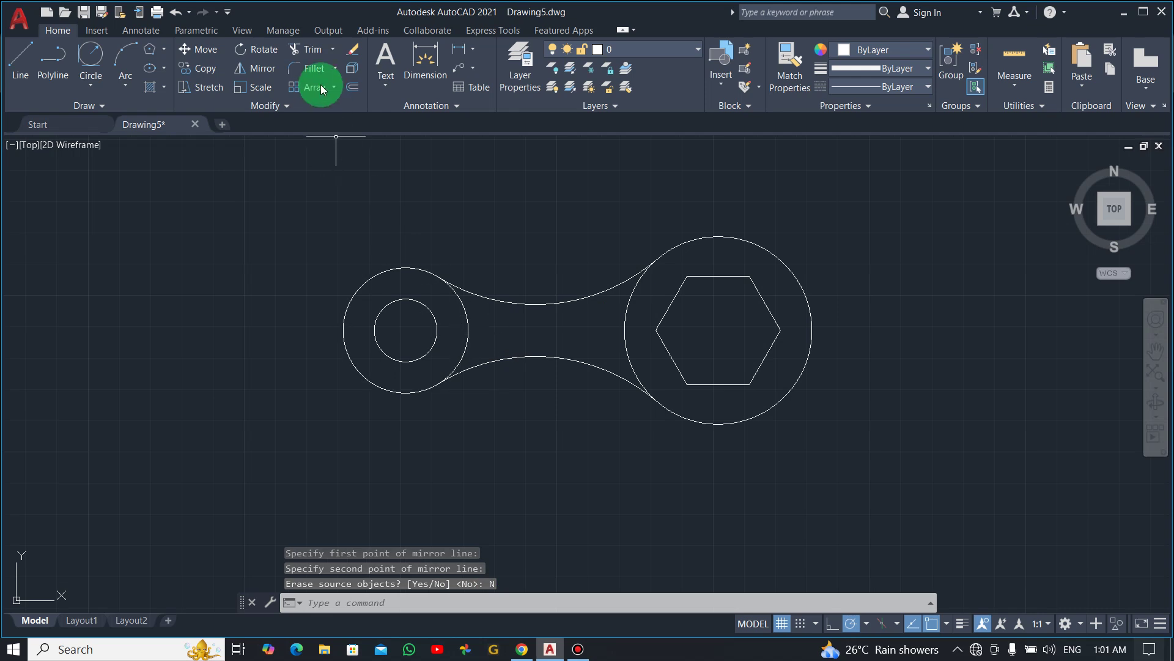
Trim the R20 and R30 circle arcs lying between the two R60 arcs.
left_click(306, 49)
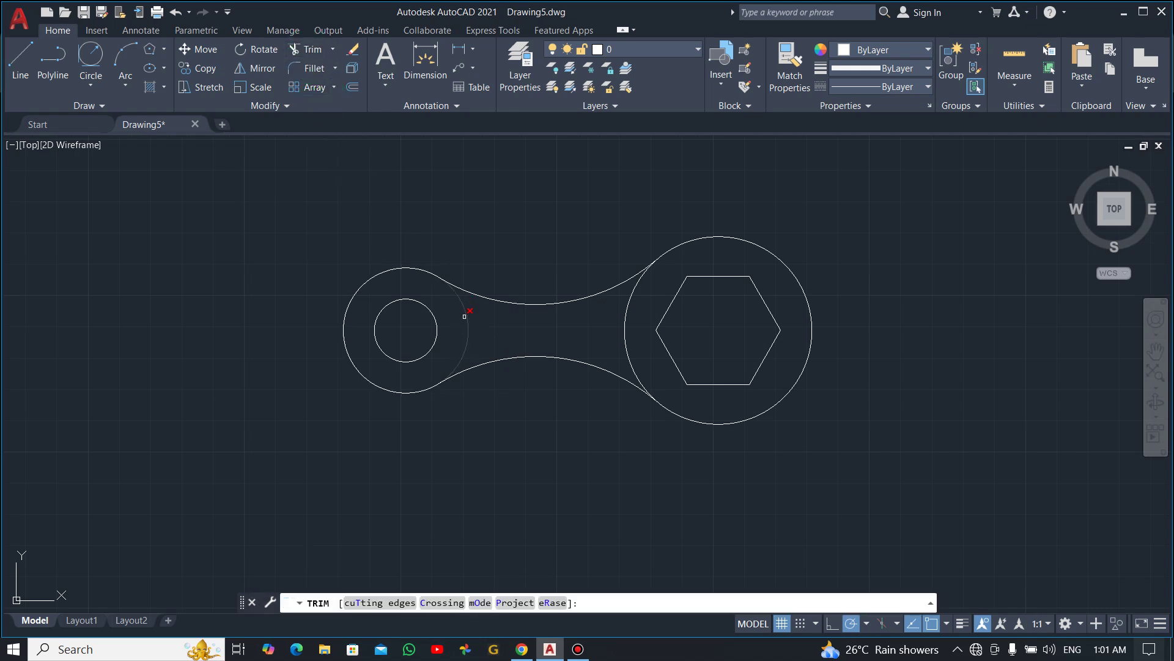
left_click(464, 316)
left_click(624, 330)
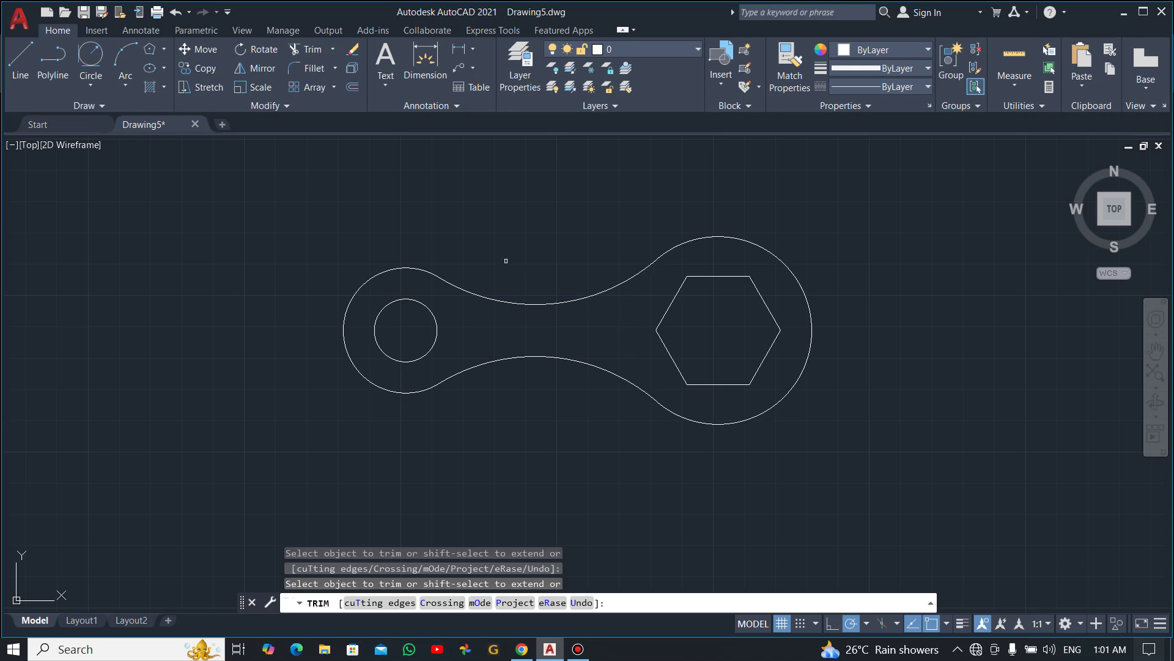
scroll(463, 238, "up", 2)
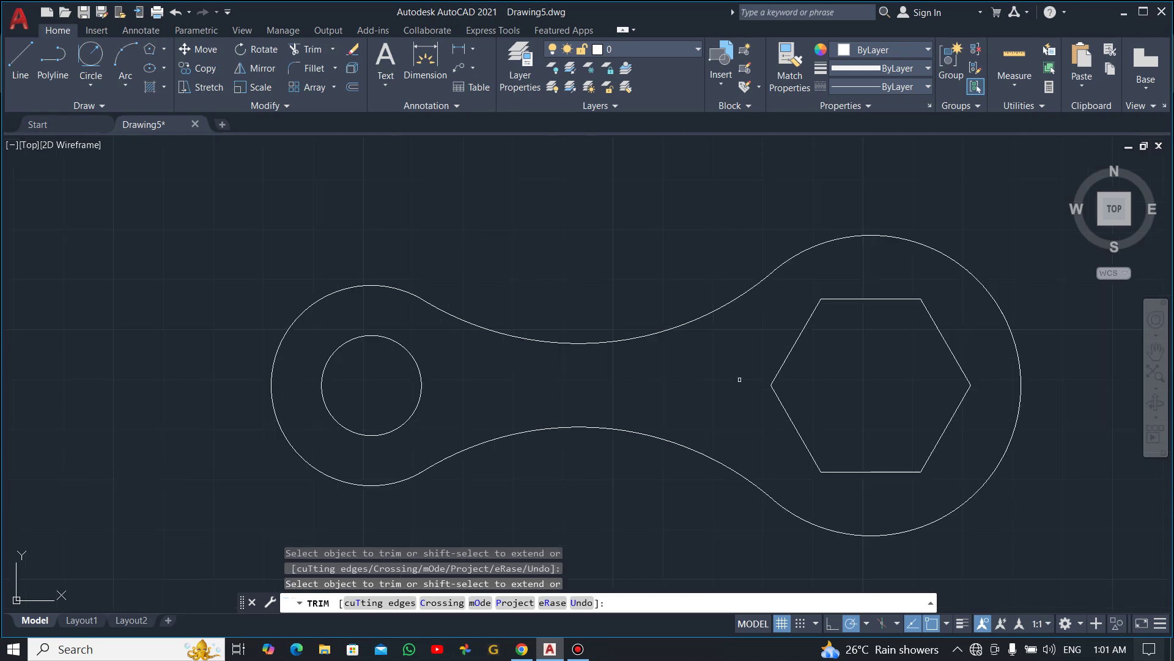
key("Escape")
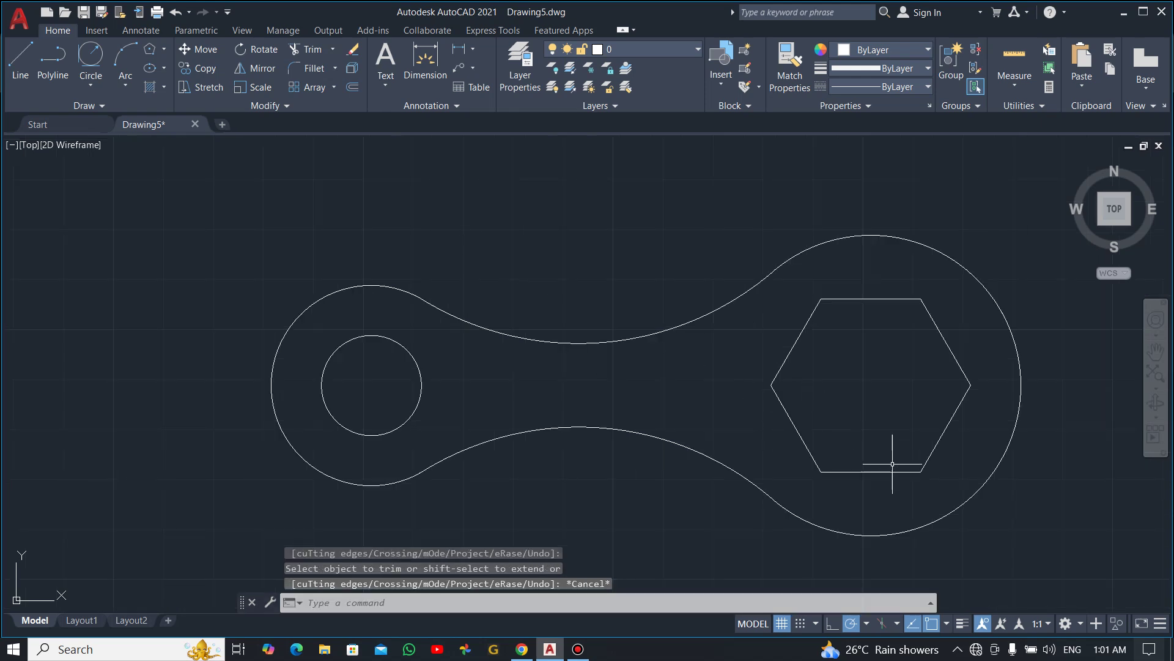
Turn on lineweight display and recentre the view on the link plate.
left_click(964, 623)
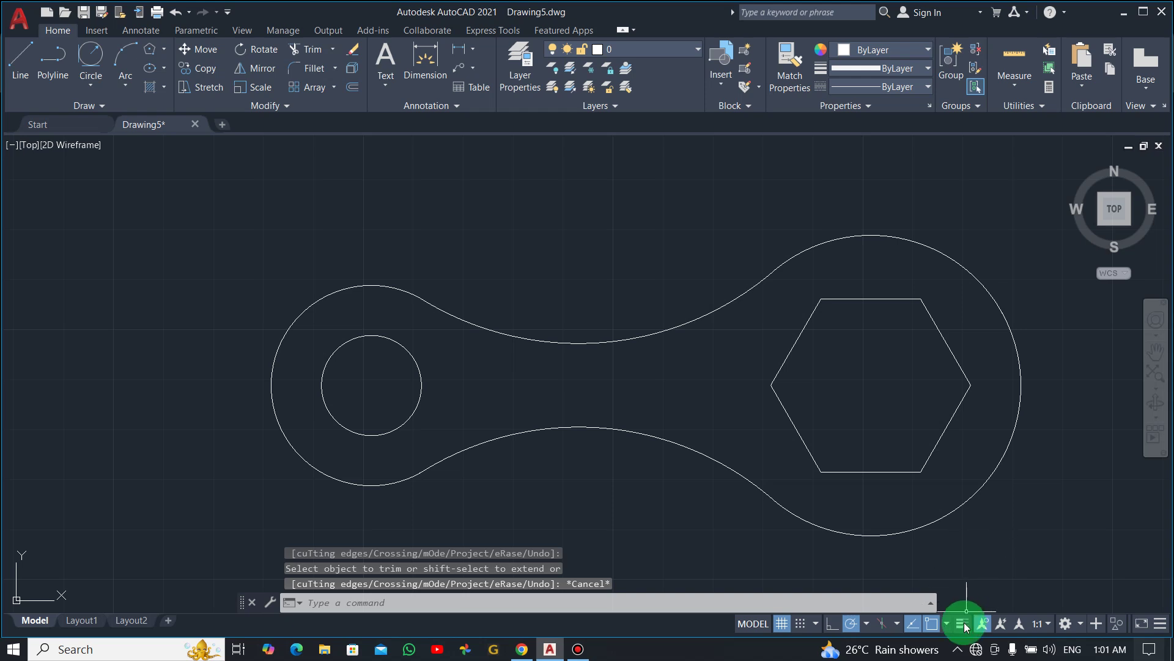
scroll(1040, 499, "up", 2)
scroll(1039, 498, "down", 2)
mouse_move(945, 474)
middle_mouse_down()
mouse_move(839, 440)
mouse_move(894, 446)
middle_mouse_up()
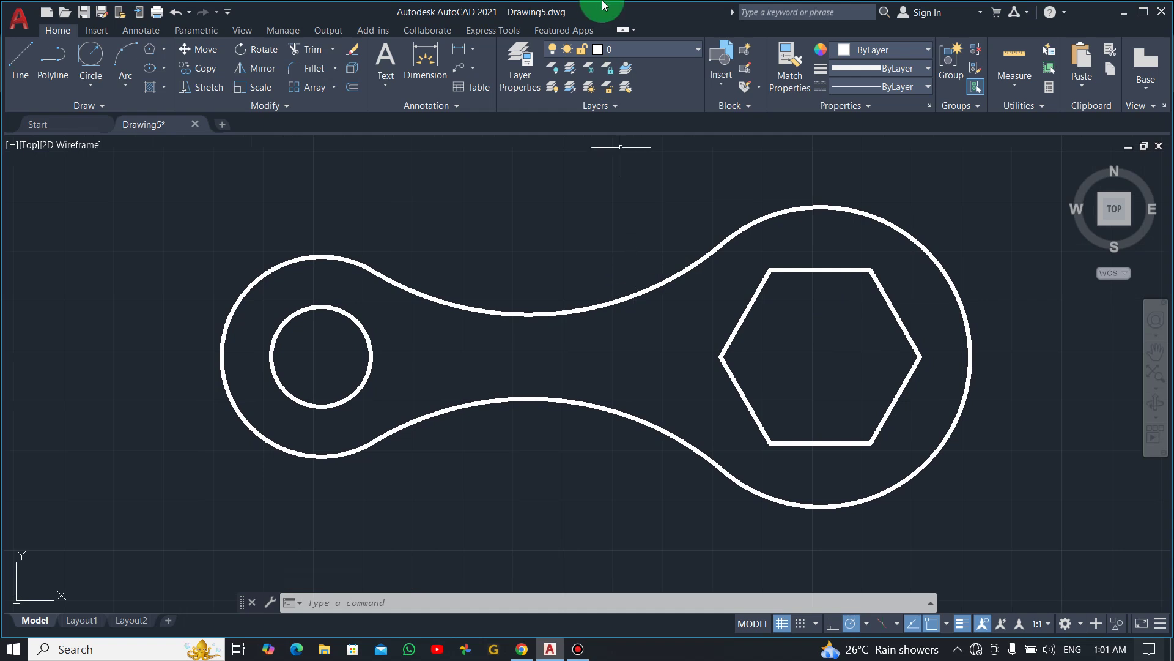
mouse_move(603, 6)
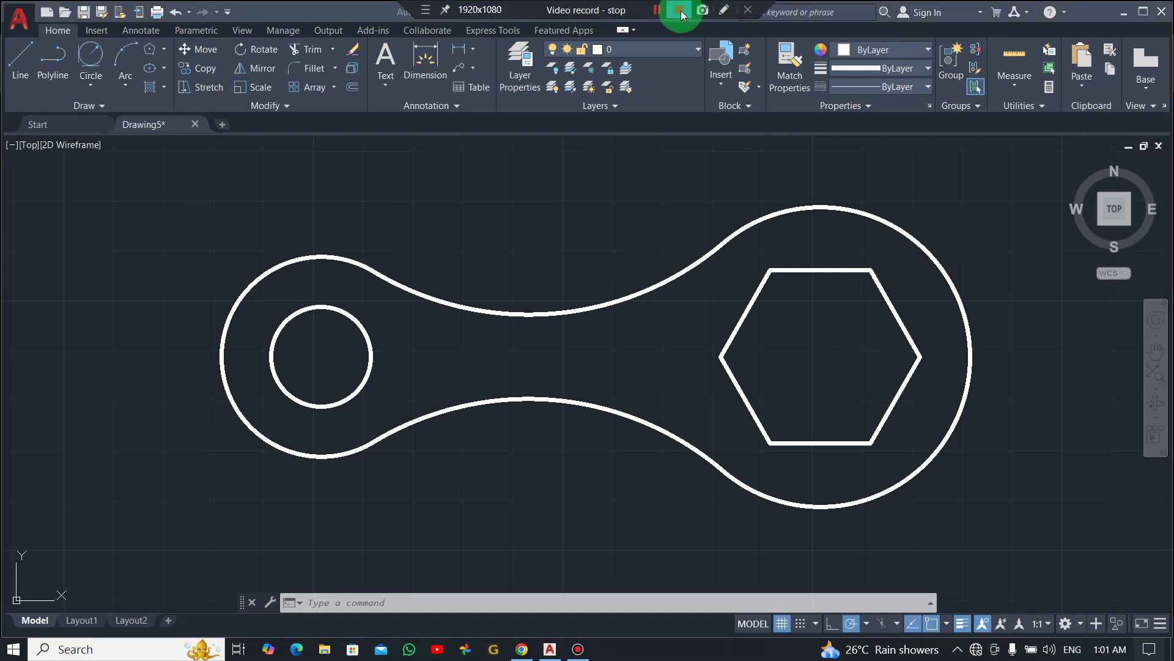